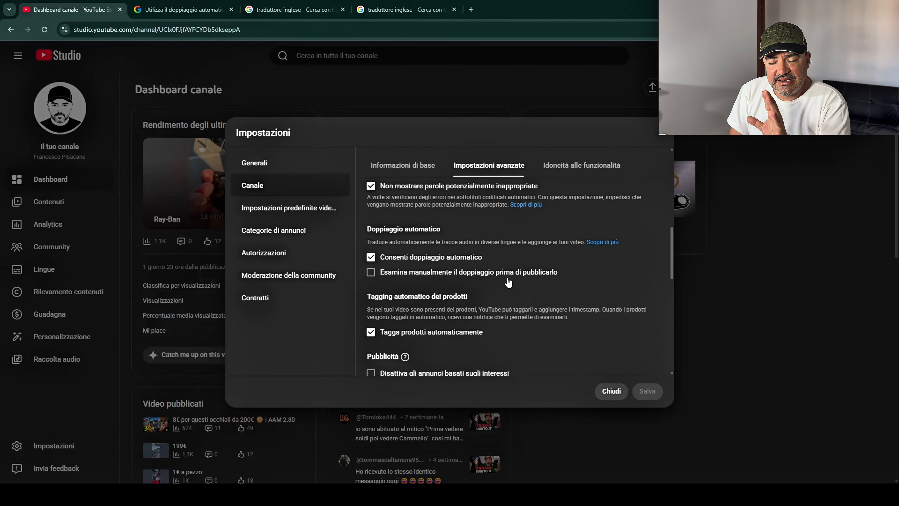
- Close the channel settings and open the languages page of the newly uploaded private video "3€ per questi occhiali da 200€ | AAM 2.30"
click(608, 390)
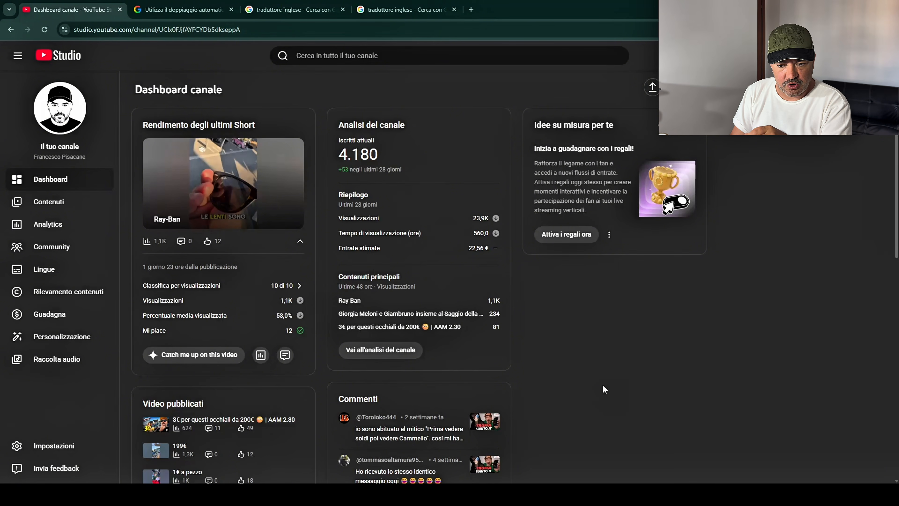
click(37, 209)
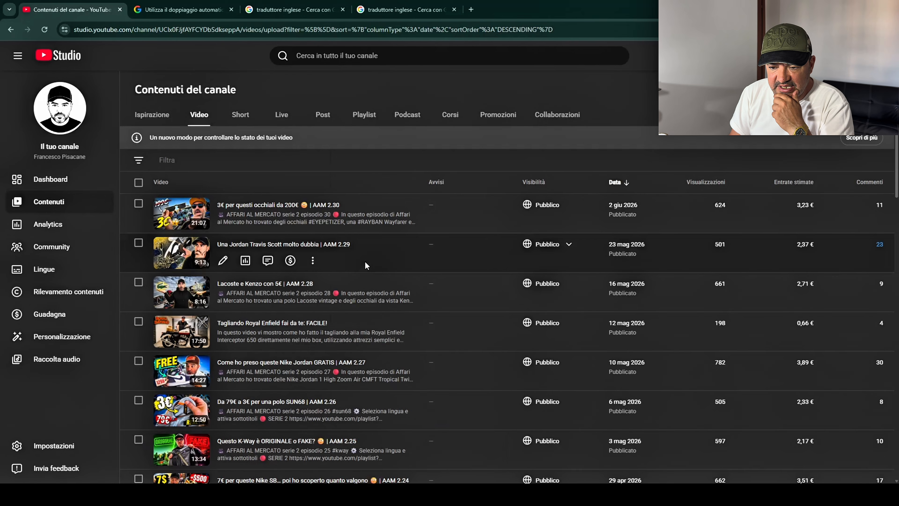
click(43, 29)
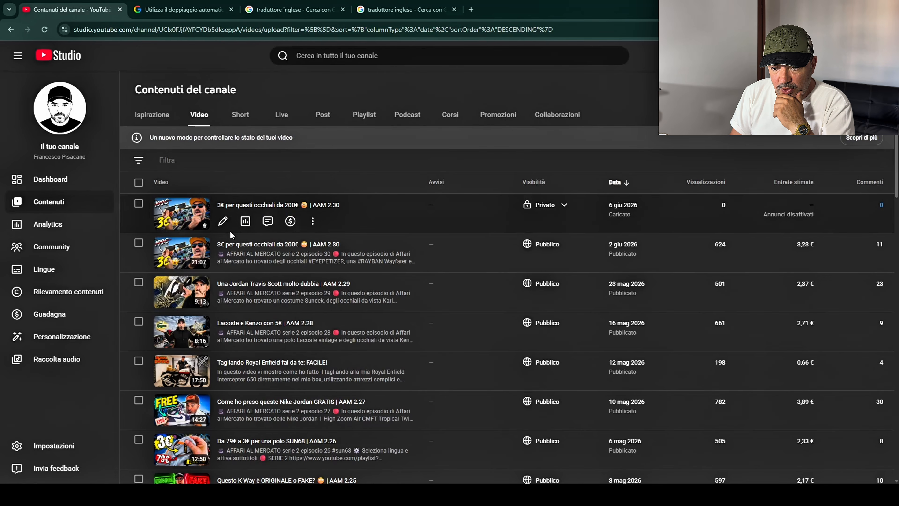
click(223, 221)
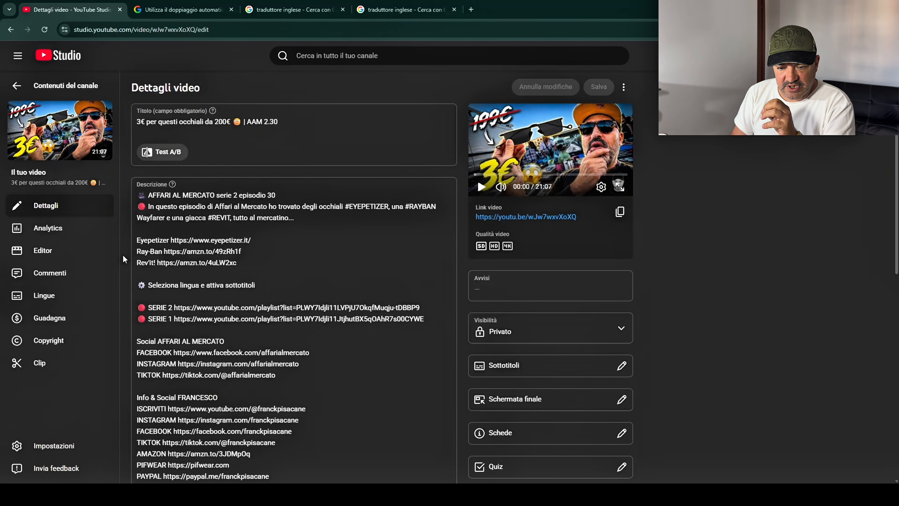
click(60, 303)
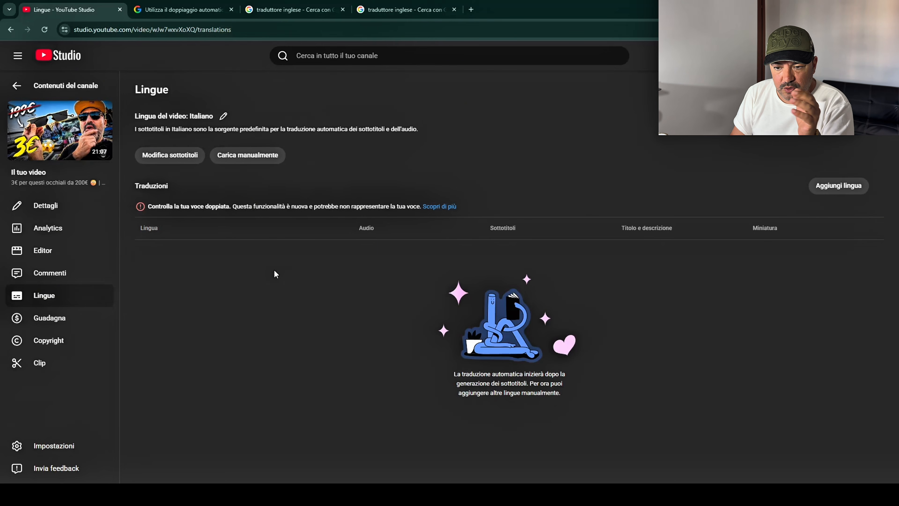
- Open the Italian subtitles in the timing editor and play the first seconds of the video to check them
click(164, 156)
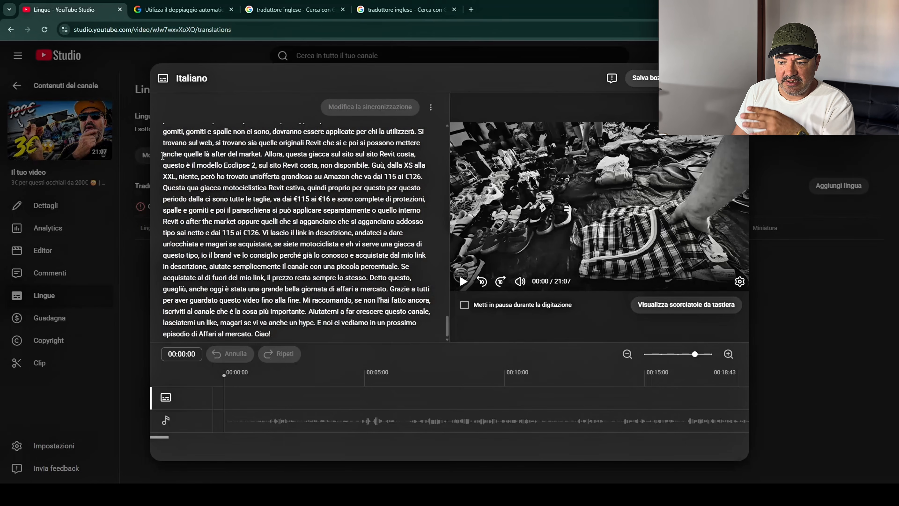
scroll(286, 267, up, 6)
scroll(286, 267, up, 20)
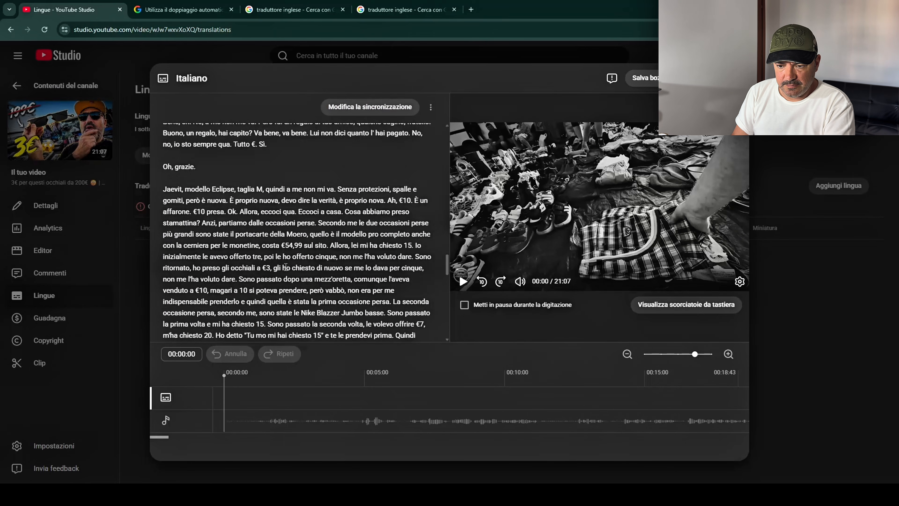
scroll(290, 273, up, 15)
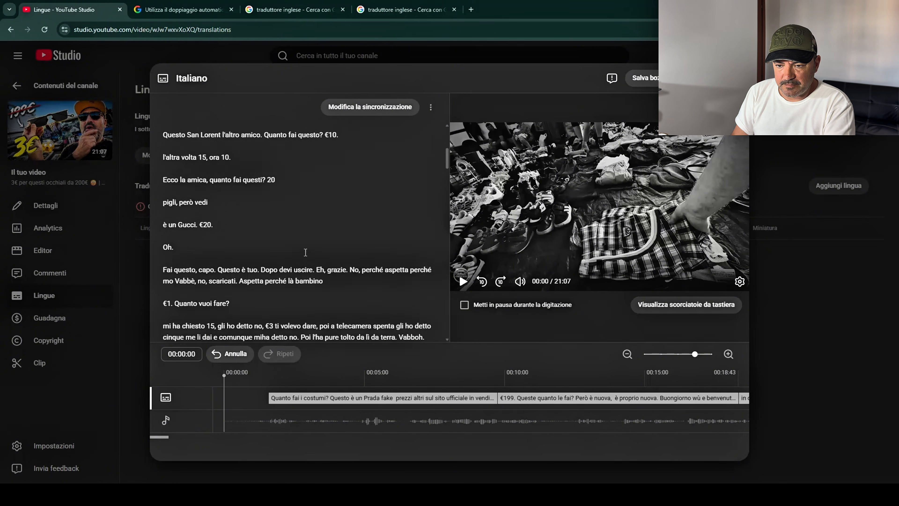
click(382, 107)
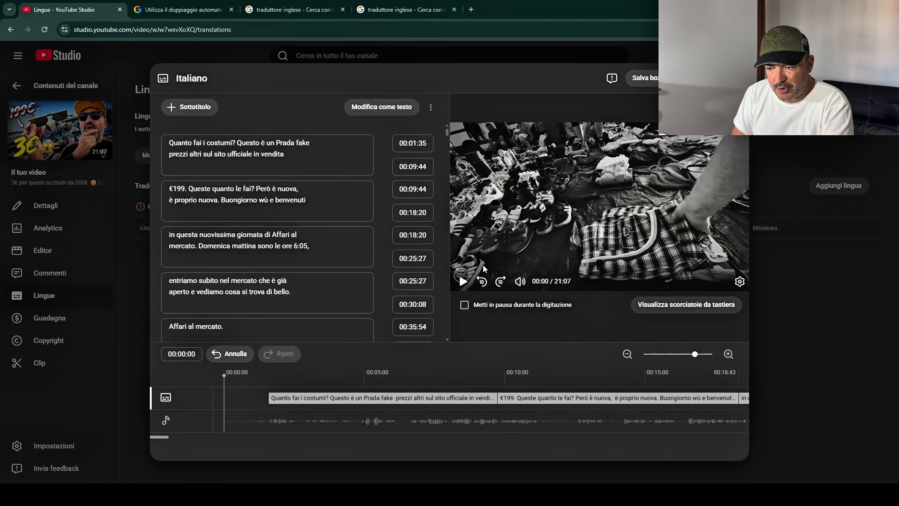
click(463, 283)
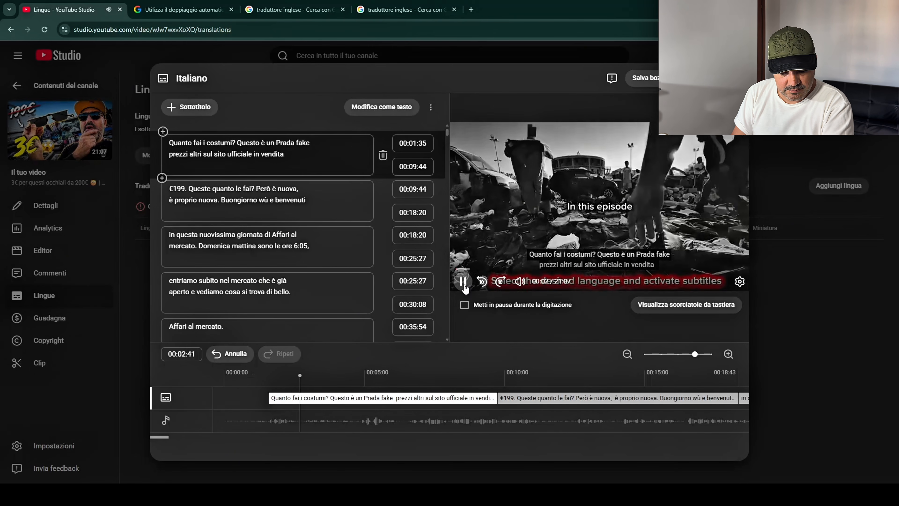
click(463, 281)
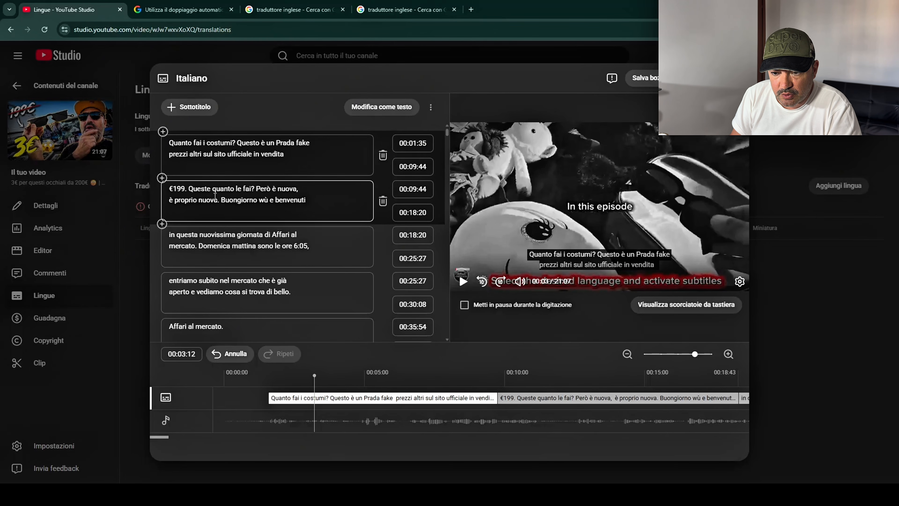
- Correct the greeting in the Italian subtitles so that it reads "Buongiorno guagliù e benvenuti"
click(262, 227)
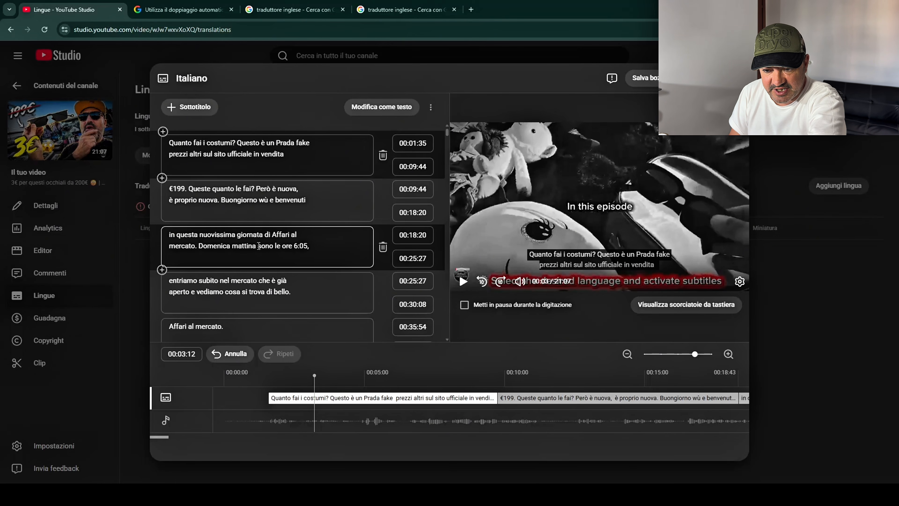
click(267, 198)
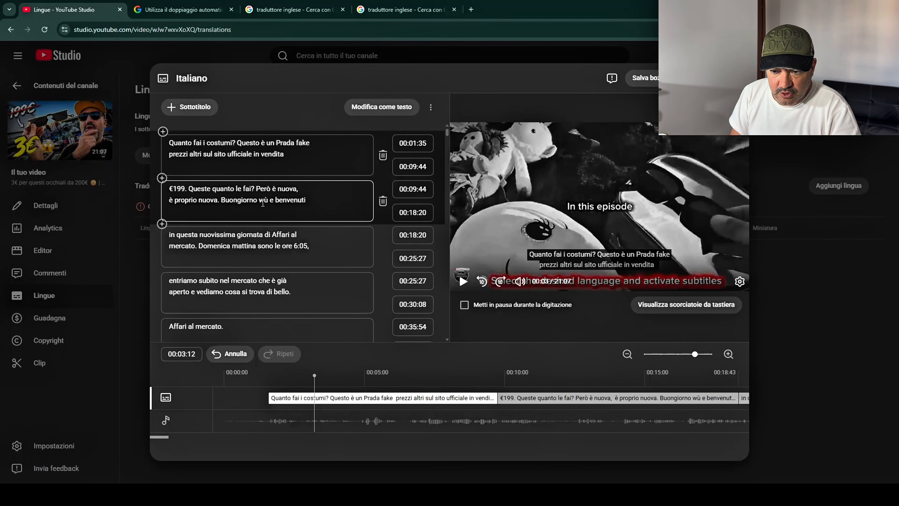
key(BackSpace)
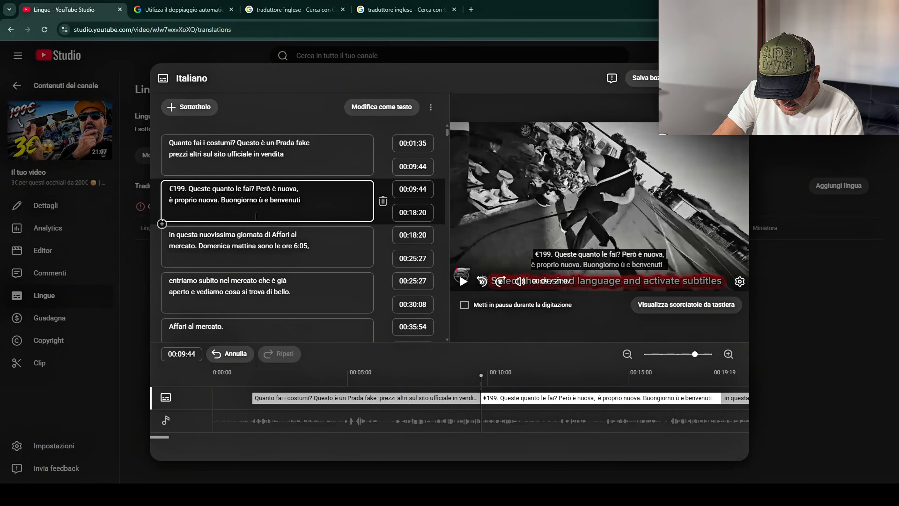
text(gua)
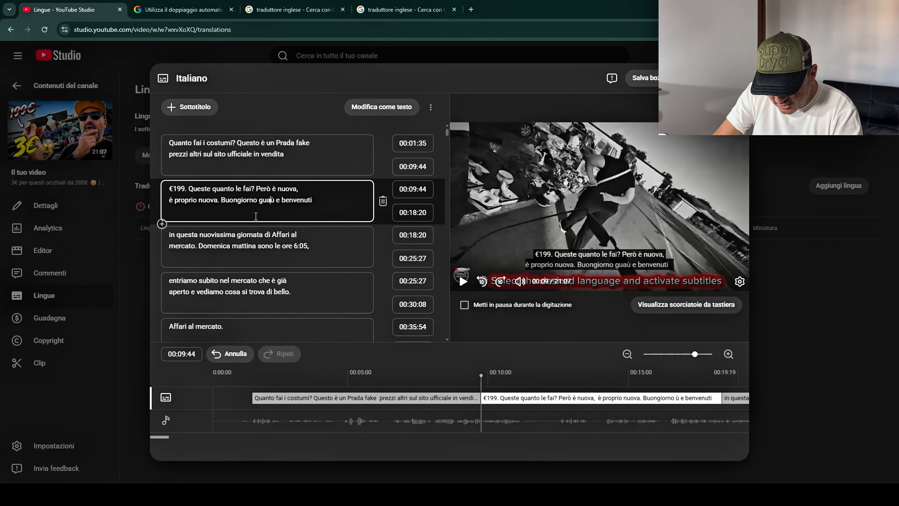
text(gl)
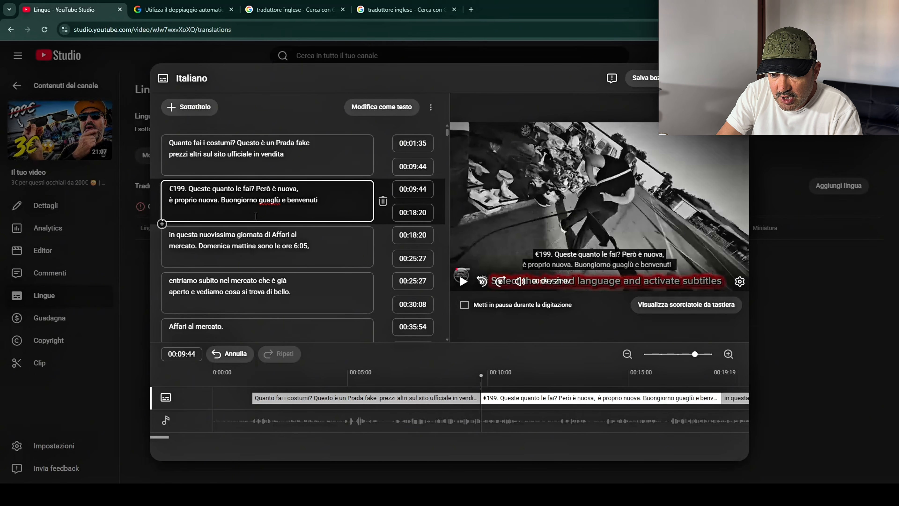
text(i)
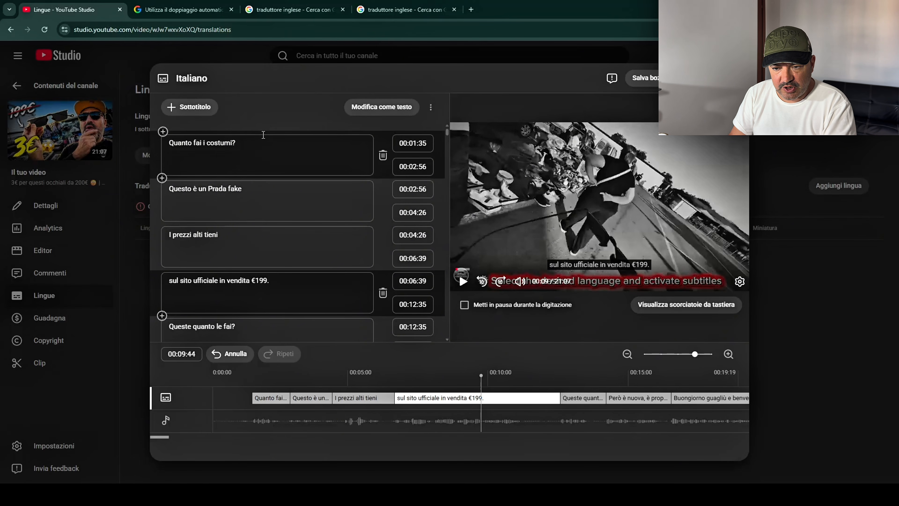
scroll(268, 143, down, 2)
scroll(269, 144, up, 2)
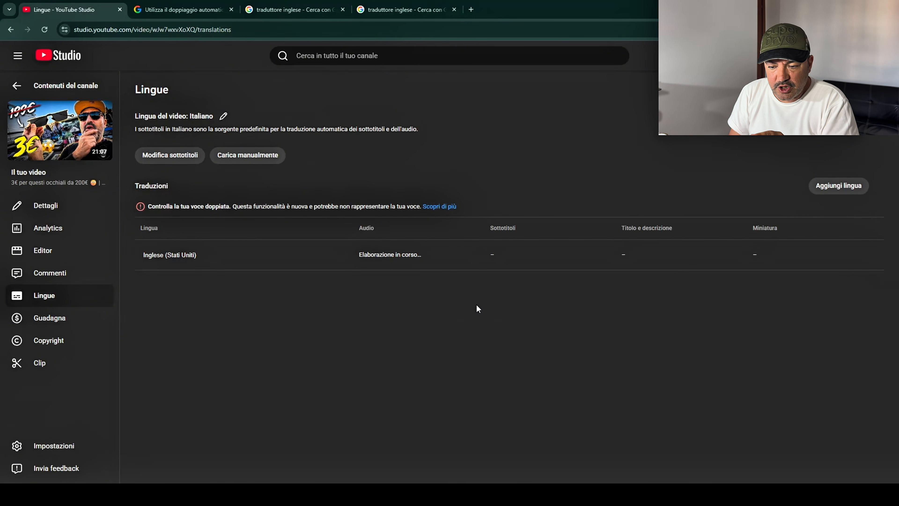
- Add manual subtitles to the Inglese (Stati Uniti) translation using automatic translation and review the translated lines
click(172, 255)
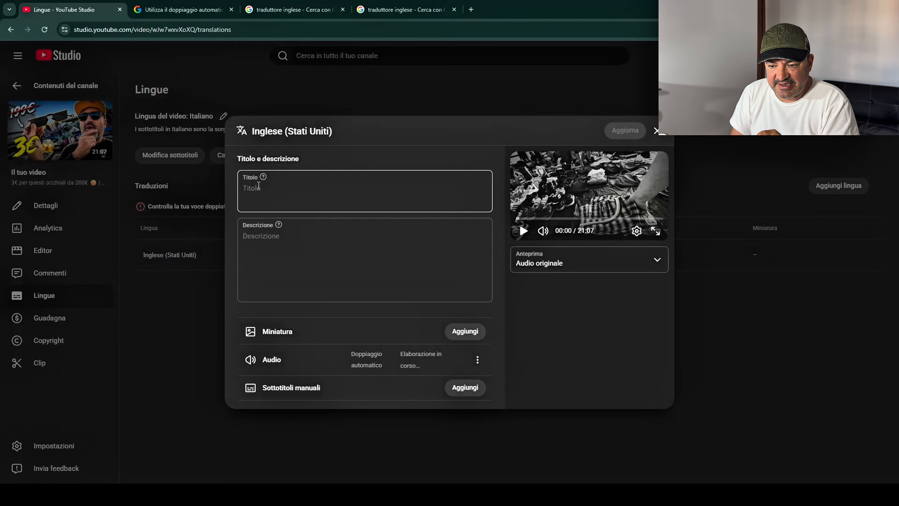
click(274, 248)
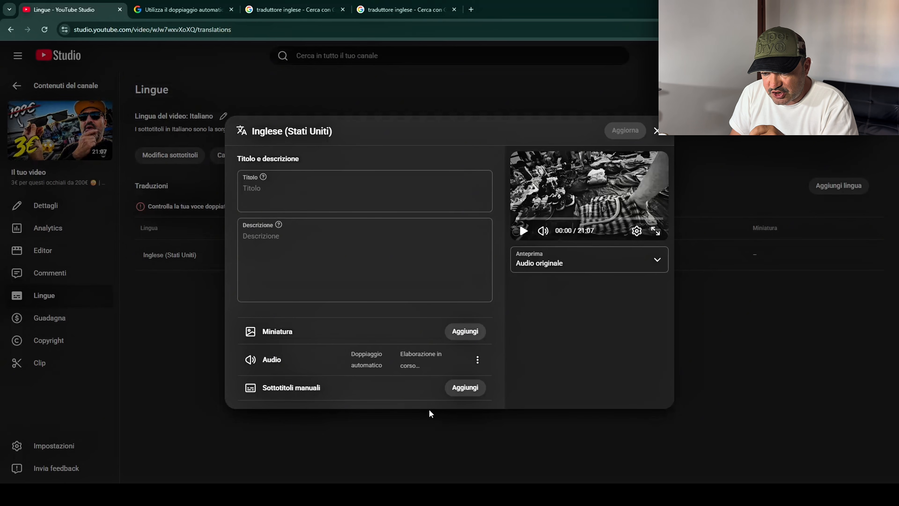
click(460, 389)
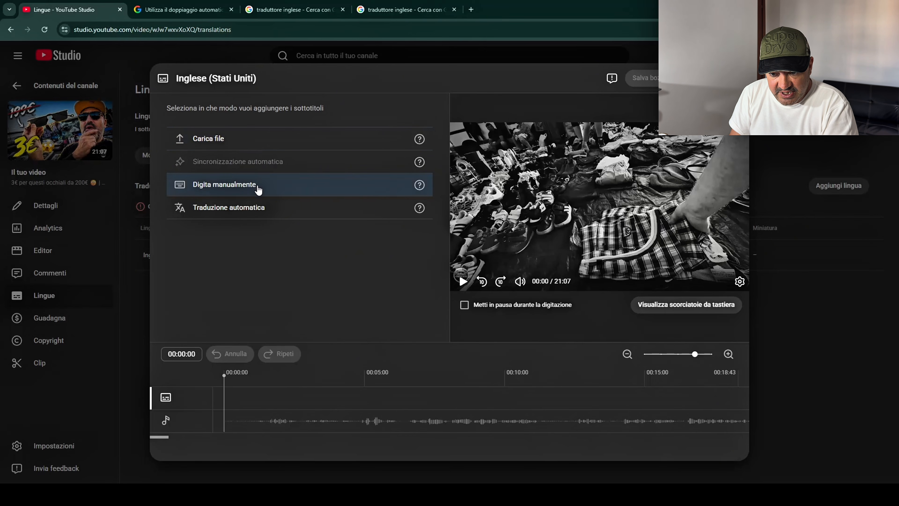
click(256, 211)
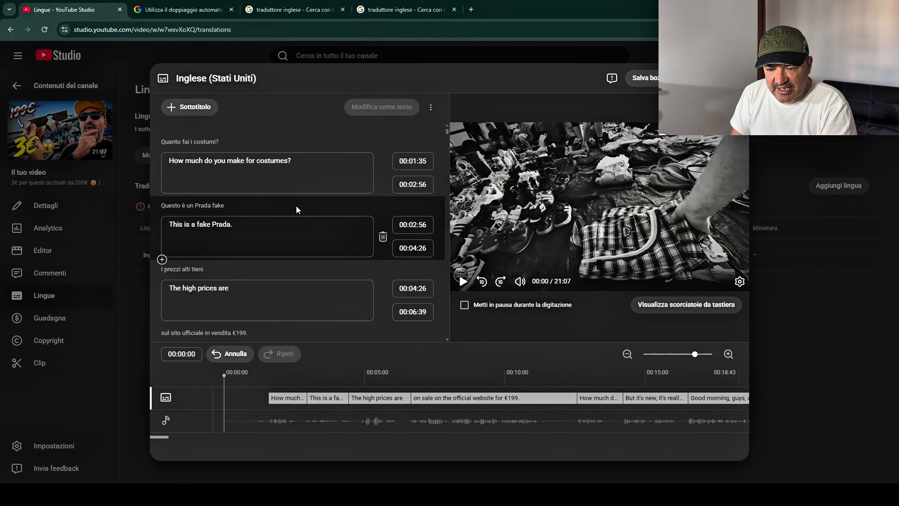
scroll(297, 210, down, 15)
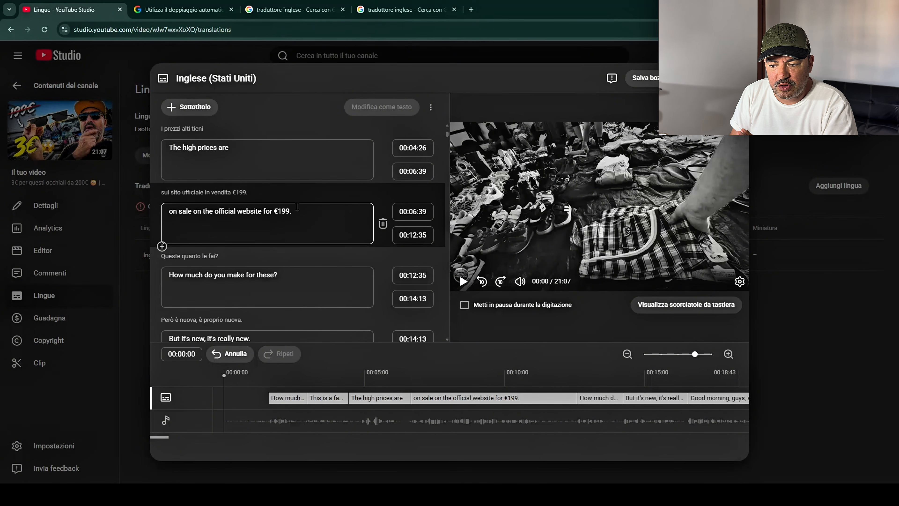
scroll(314, 215, down, 15)
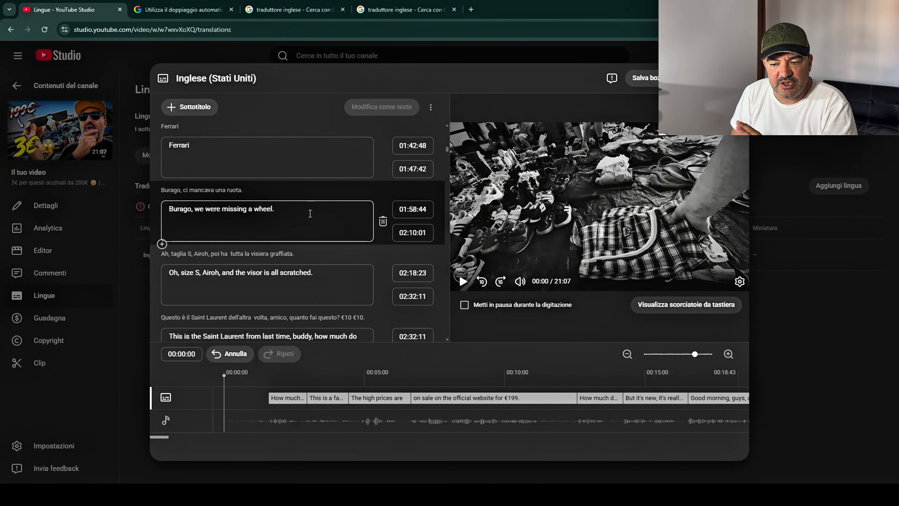
scroll(305, 210, down, 5)
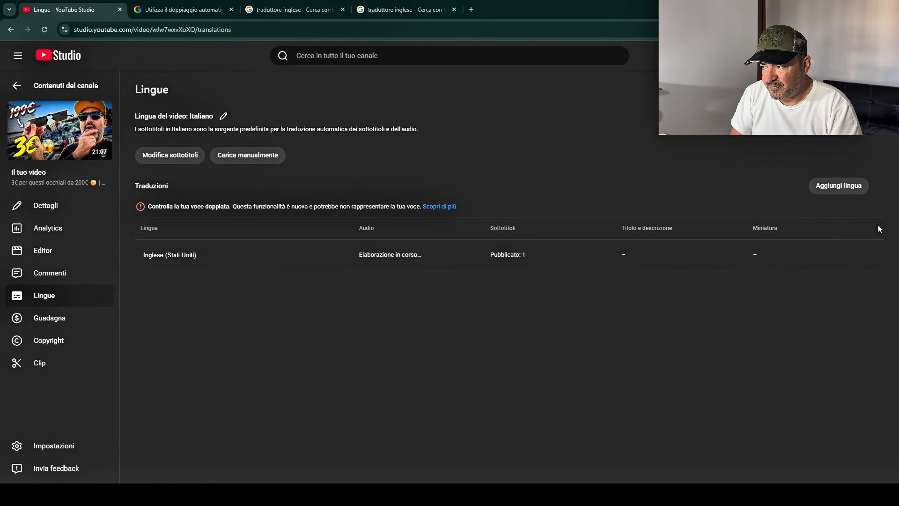
- Add Albanese as a translation language for the video and start on its title field
click(850, 193)
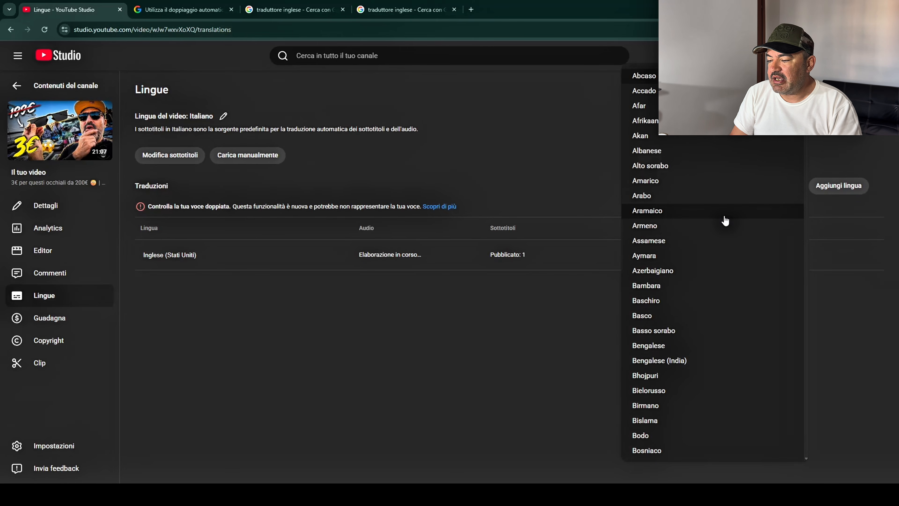
scroll(724, 220, down, 20)
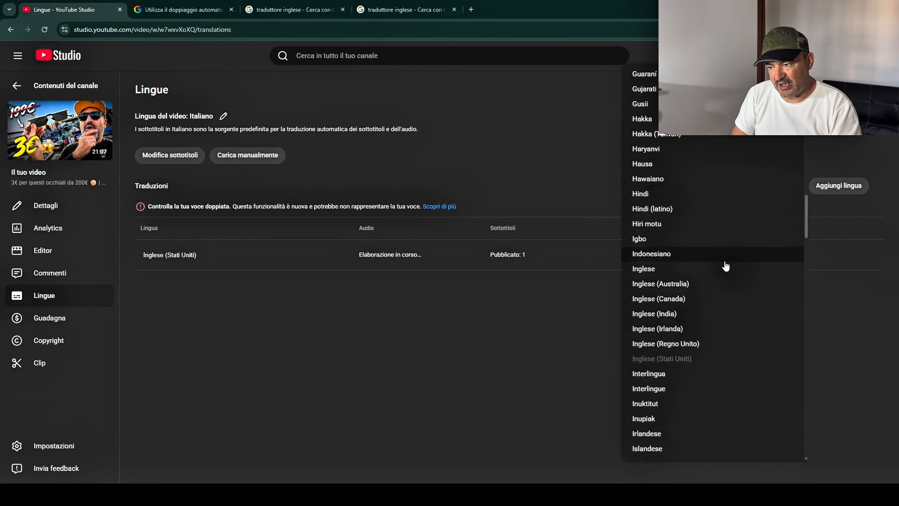
scroll(725, 266, up, 20)
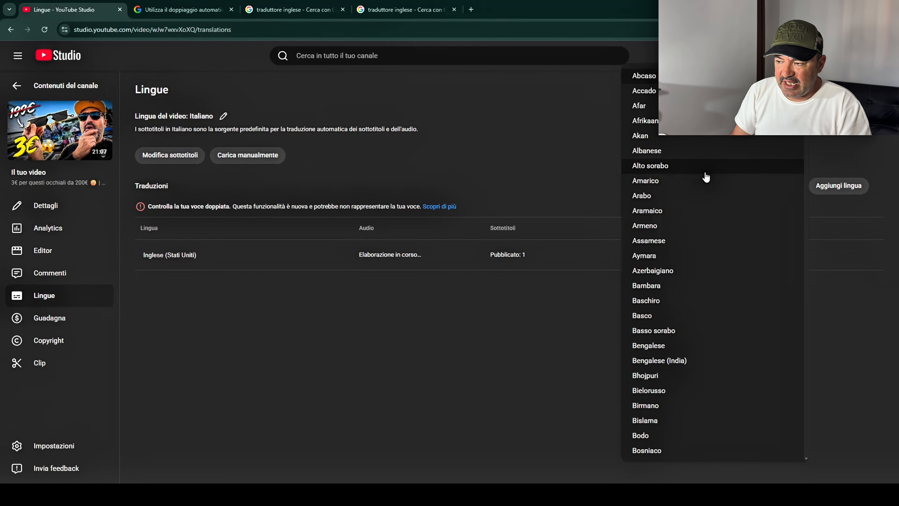
click(663, 153)
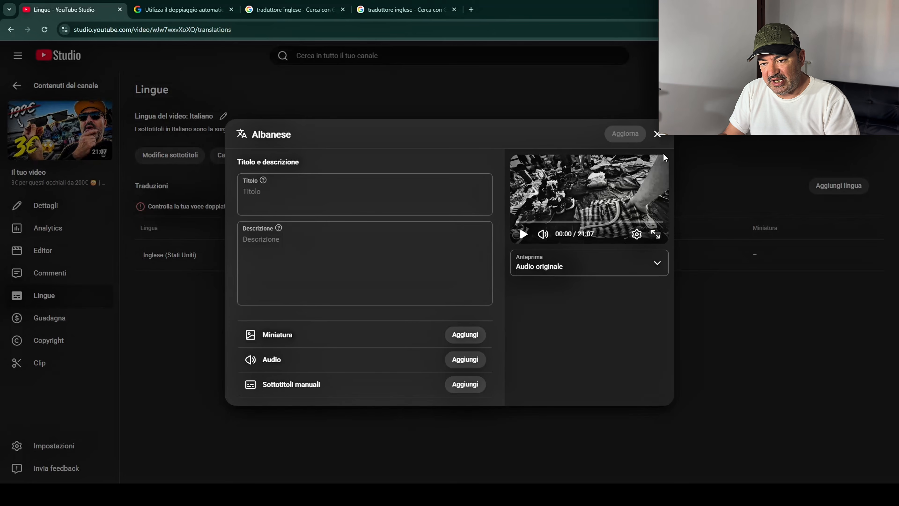
click(329, 199)
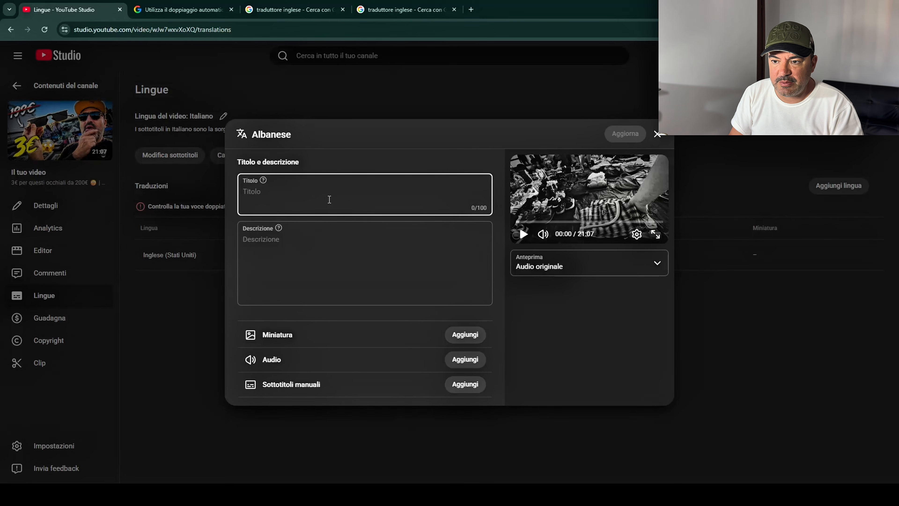
- Switch to the Google translator page, translate the Italian video title into Albanese, and copy the translation
click(290, 11)
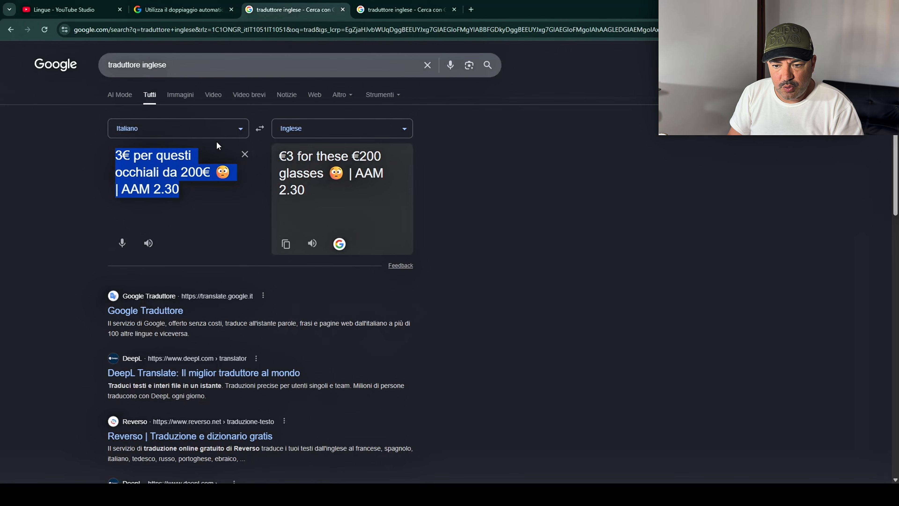
click(348, 129)
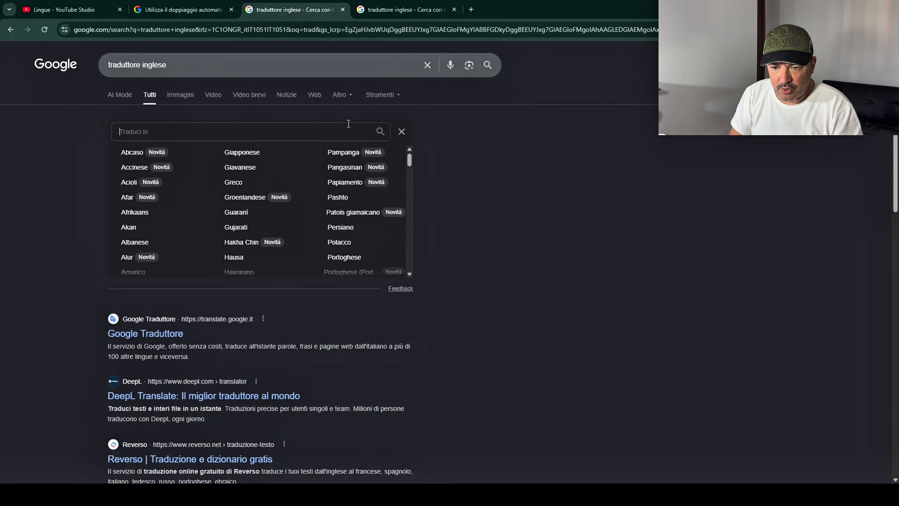
scroll(172, 198, down, 1)
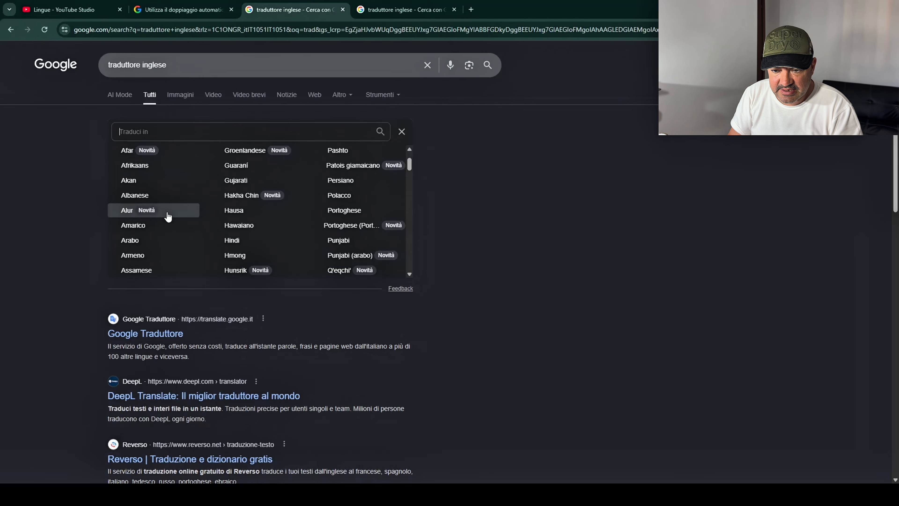
click(163, 196)
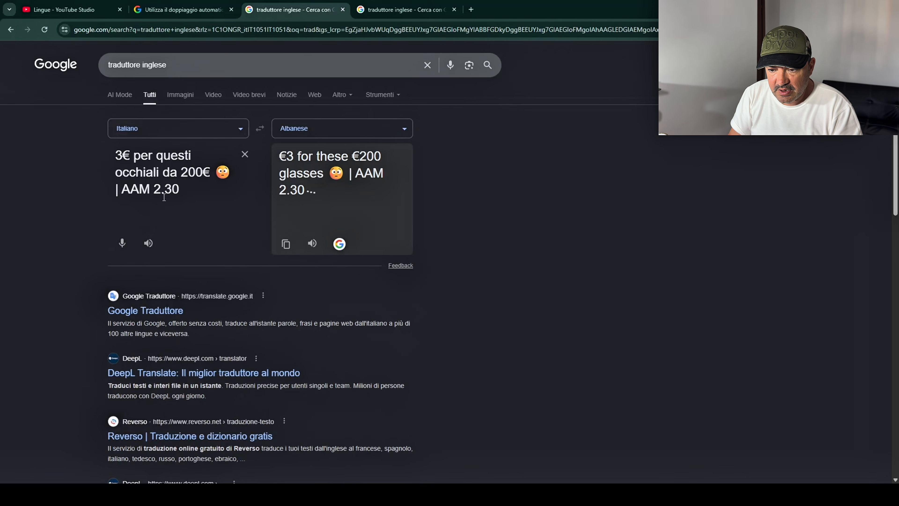
click(286, 244)
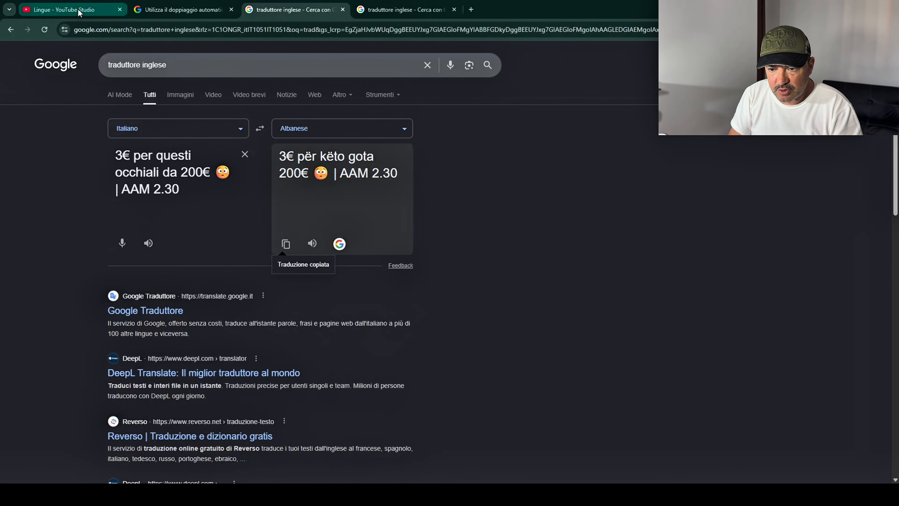
- Switch back to YouTube Studio and paste "3€ për këto gota 200€ 😳 | AAM 2.30" as the Albanese title
click(84, 14)
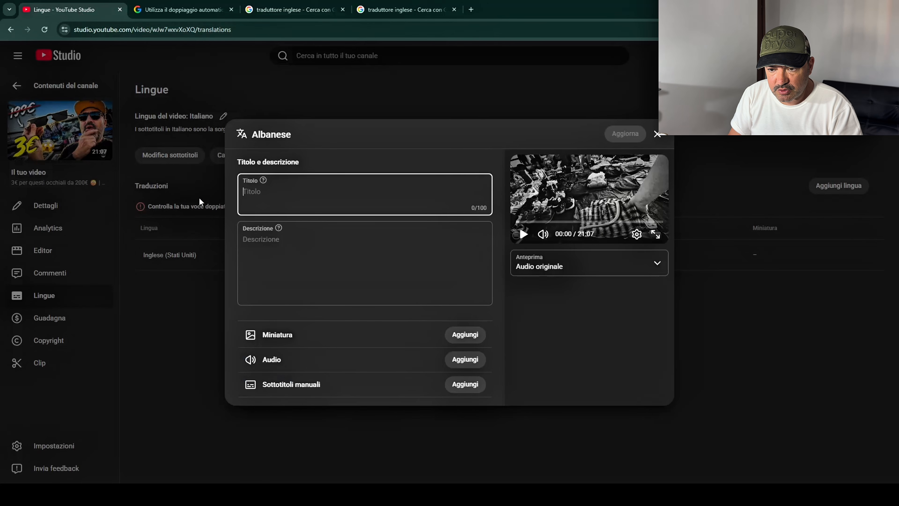
click(291, 190)
key(ctrl+v)
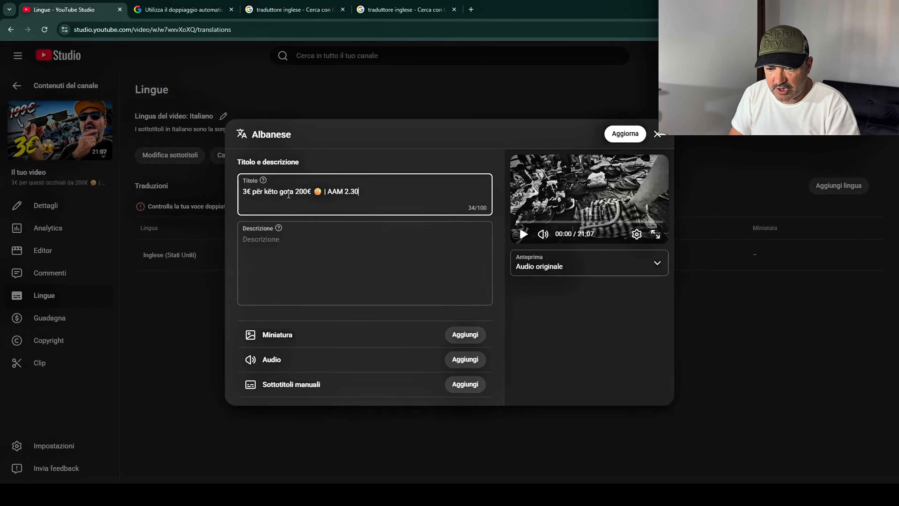
- Translate the Italian video description into Albanese on the second Google translator page and paste it as the Albanese description in YouTube Studio
click(269, 257)
click(386, 14)
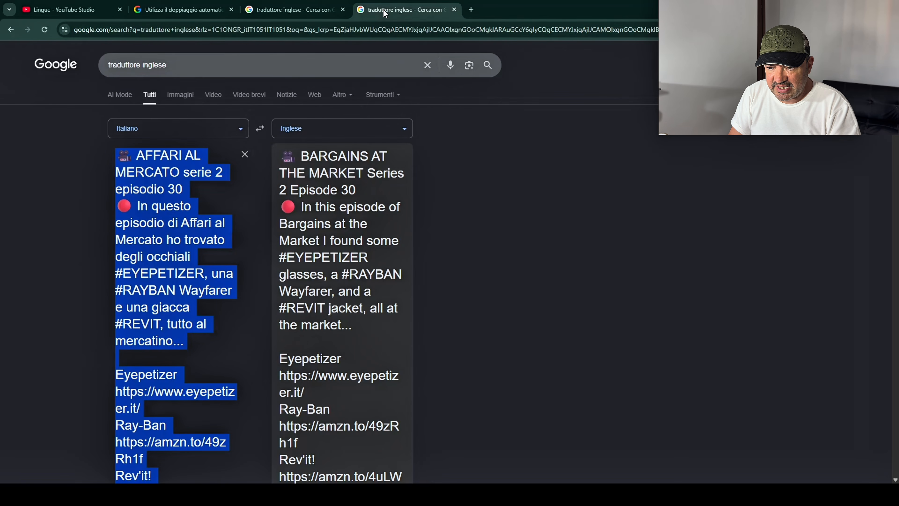
click(353, 128)
click(353, 128)
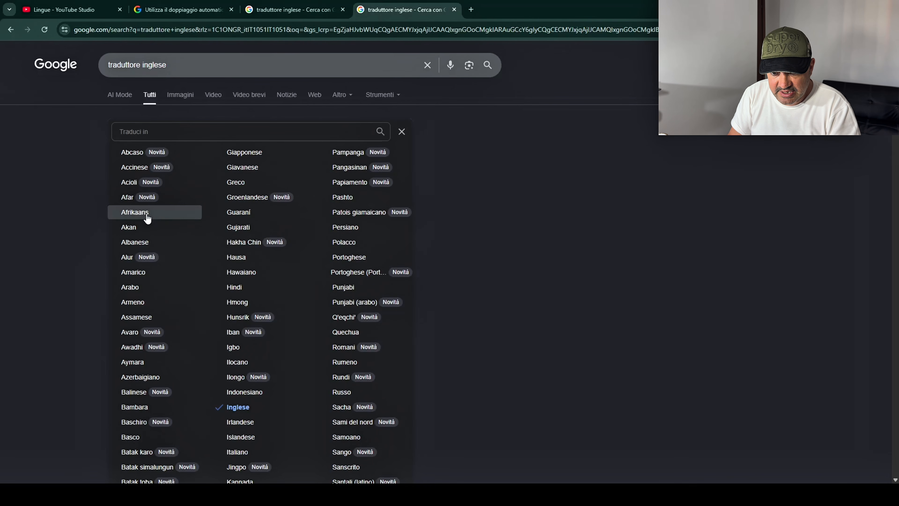
click(152, 248)
scroll(334, 276, down, 15)
scroll(335, 276, down, 20)
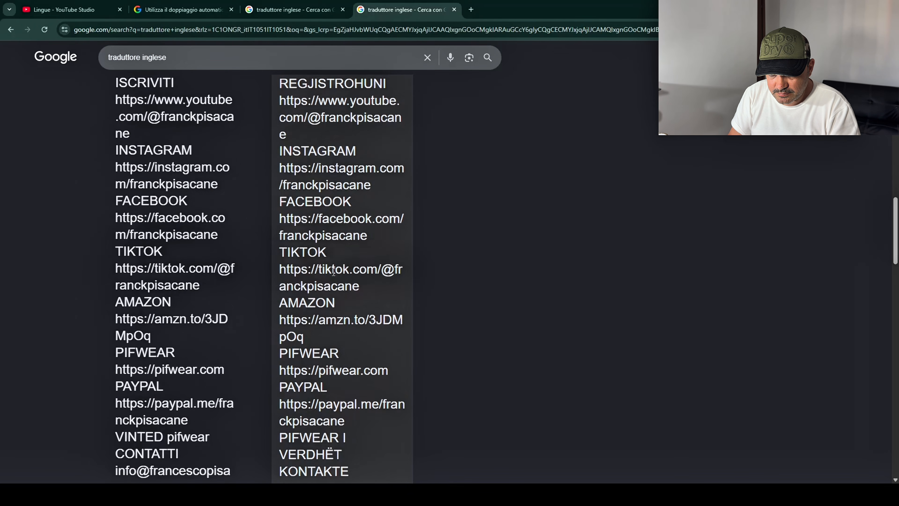
scroll(332, 276, up, 1)
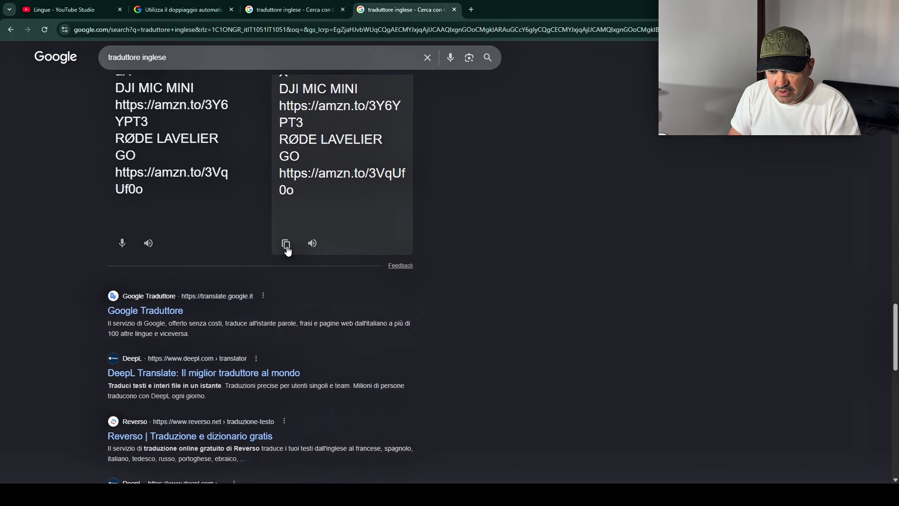
click(283, 245)
click(76, 9)
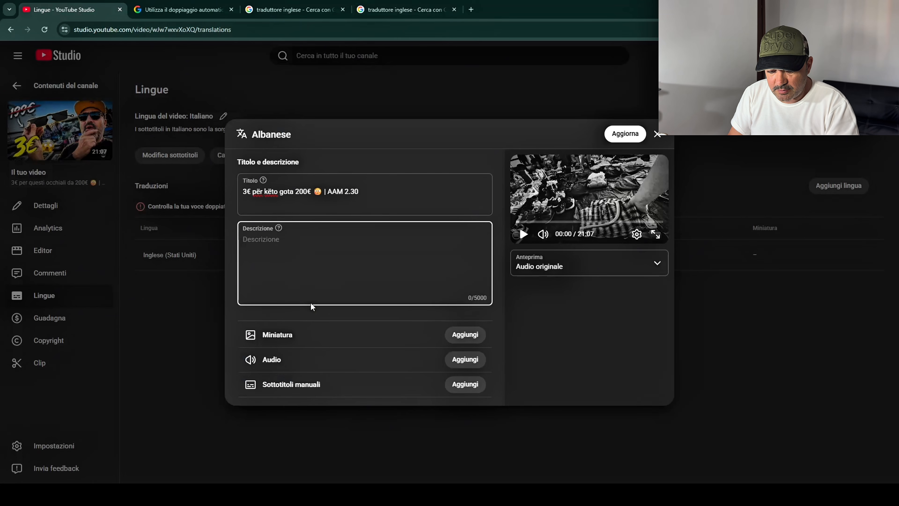
key(ctrl+v)
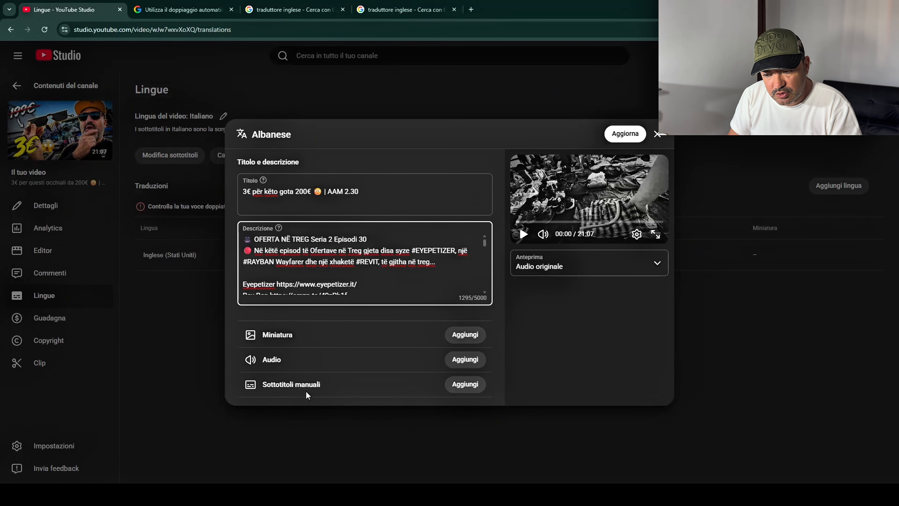
- Save the Albanese title and description, and publish manual Albanese subtitles created with automatic translation
click(455, 386)
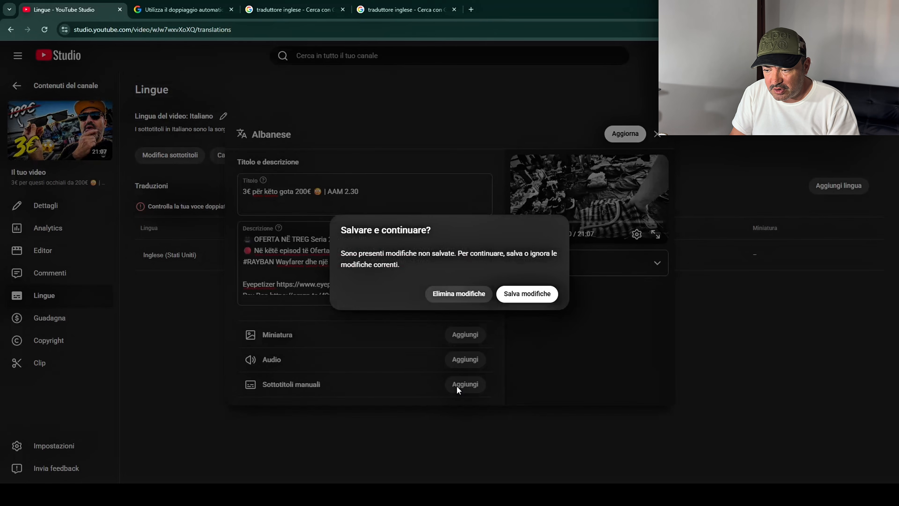
click(516, 294)
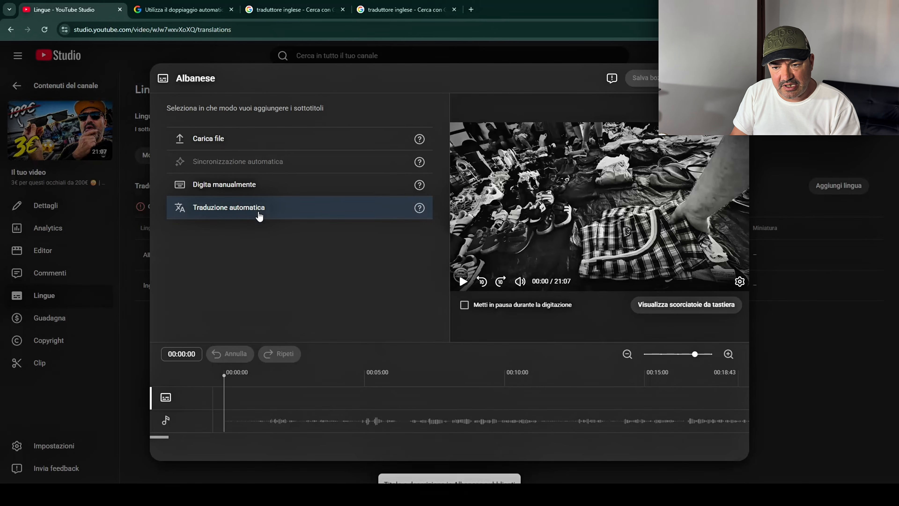
click(260, 213)
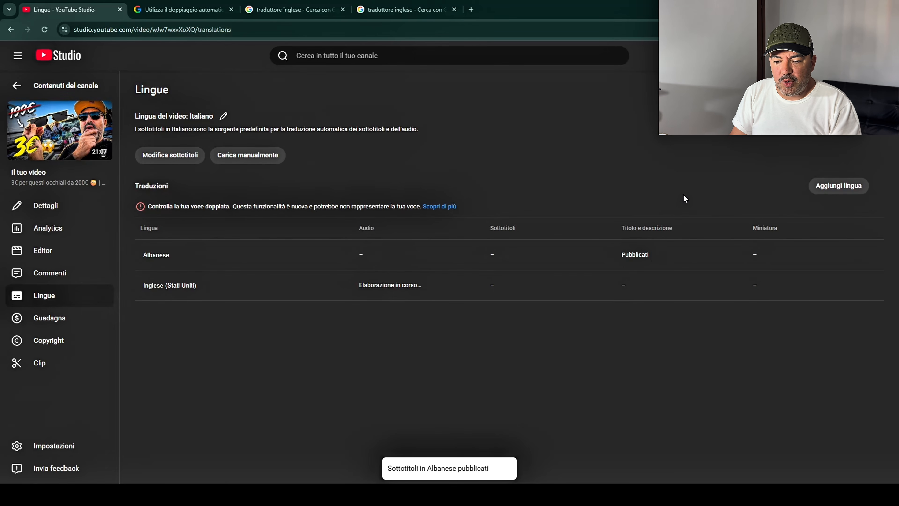
- Add Cinese as a translation language for the video
click(832, 188)
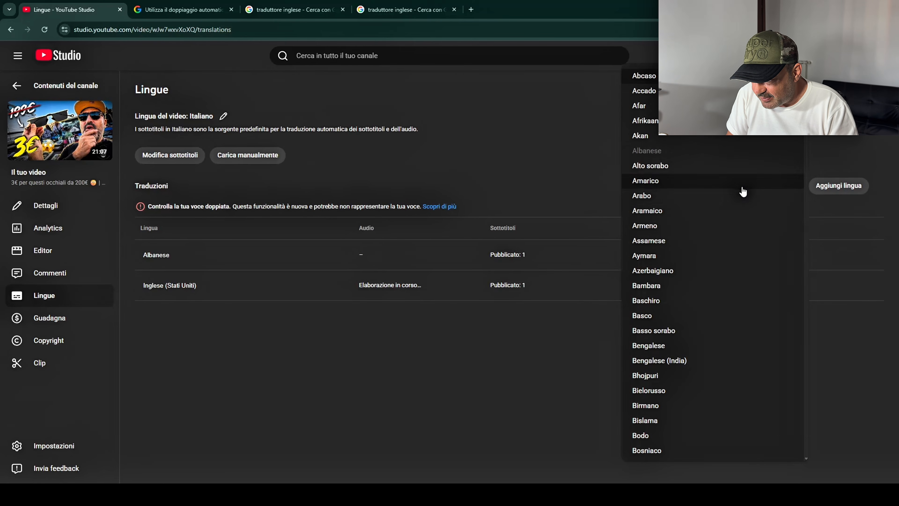
scroll(742, 191, down, 10)
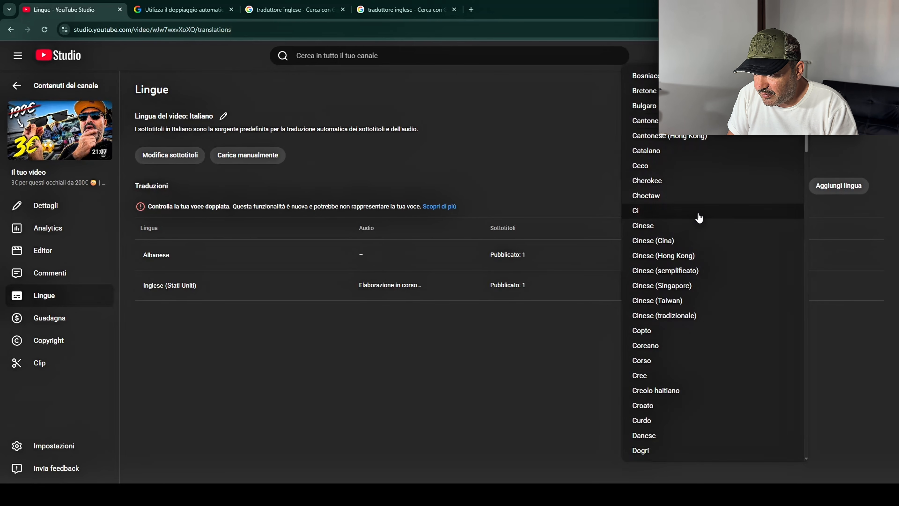
click(656, 228)
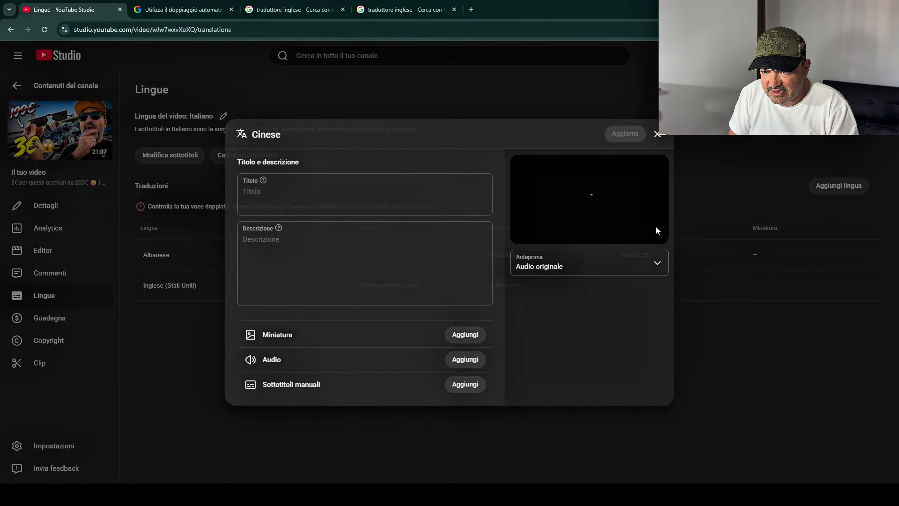
- Translate the Italian video title into Cinese (tradizionale) on the Google translator page and paste it as the Cinese title in YouTube Studio
click(359, 199)
click(294, 10)
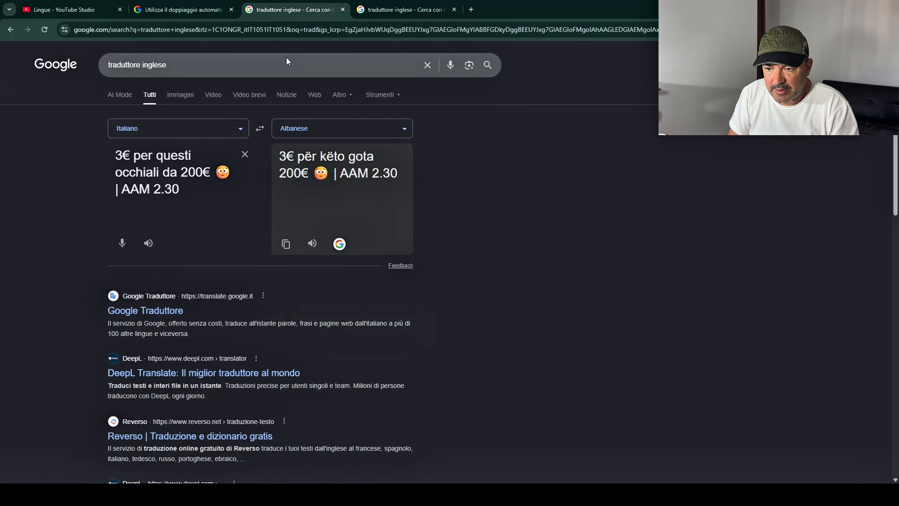
click(315, 131)
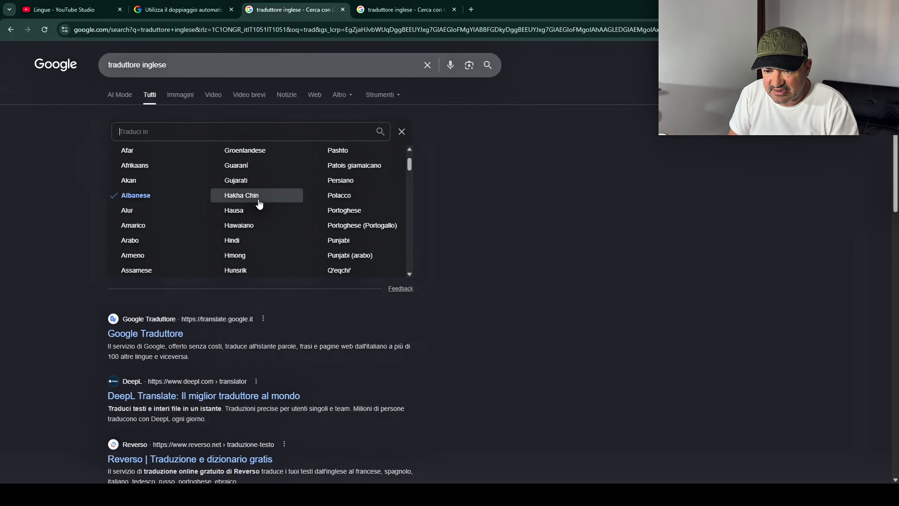
scroll(142, 214, down, 3)
scroll(142, 214, down, 9)
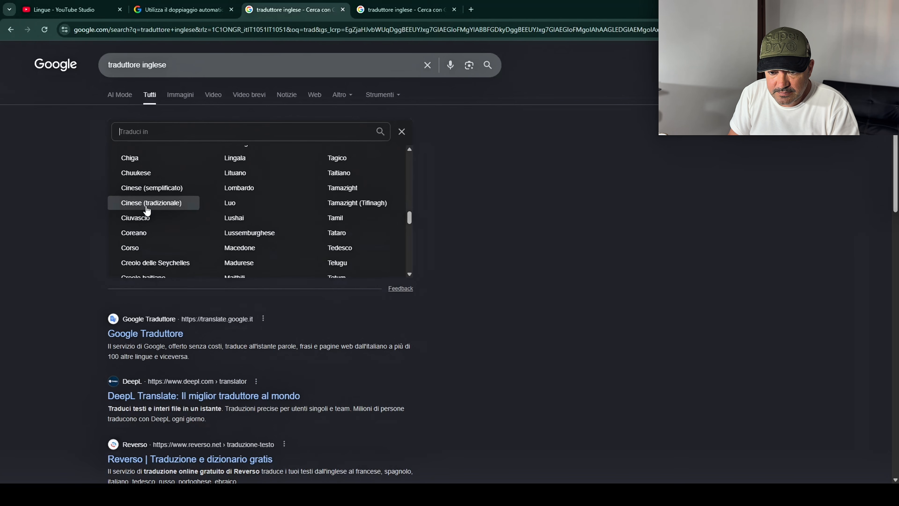
click(152, 203)
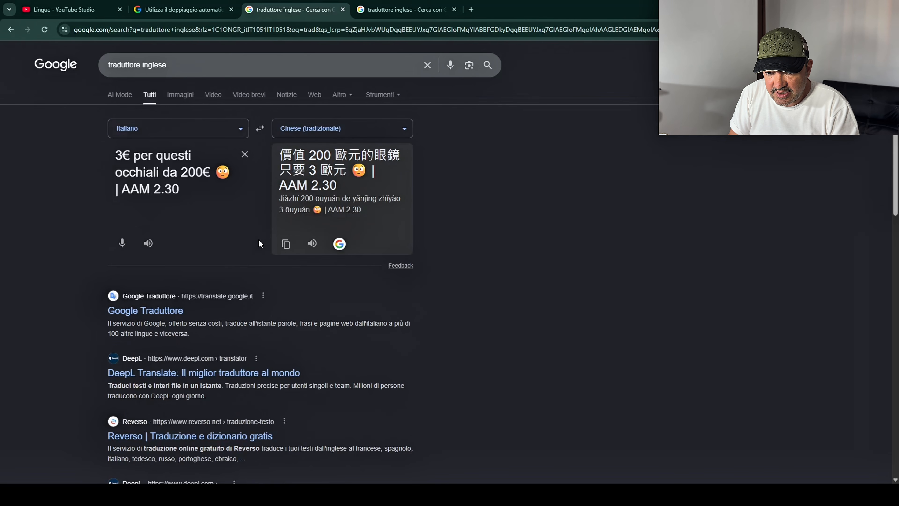
click(285, 244)
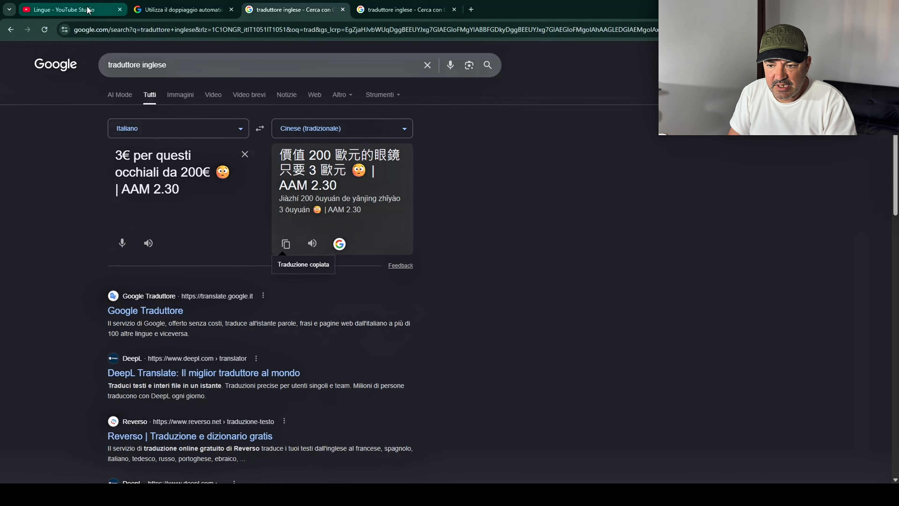
click(87, 14)
key(ctrl+v)
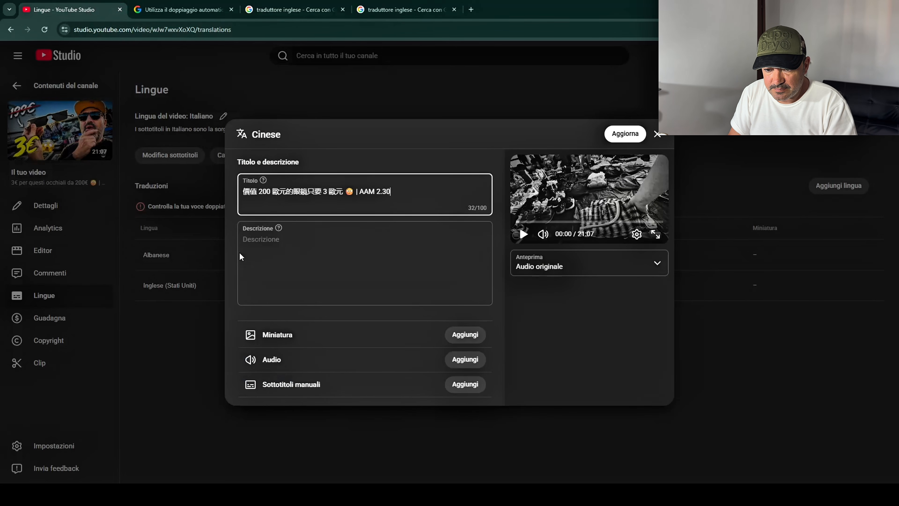
- Translate the Italian description into Cinese (tradizionale) on the second Google translator page and paste it as the Cinese description in YouTube Studio
click(291, 243)
click(386, 13)
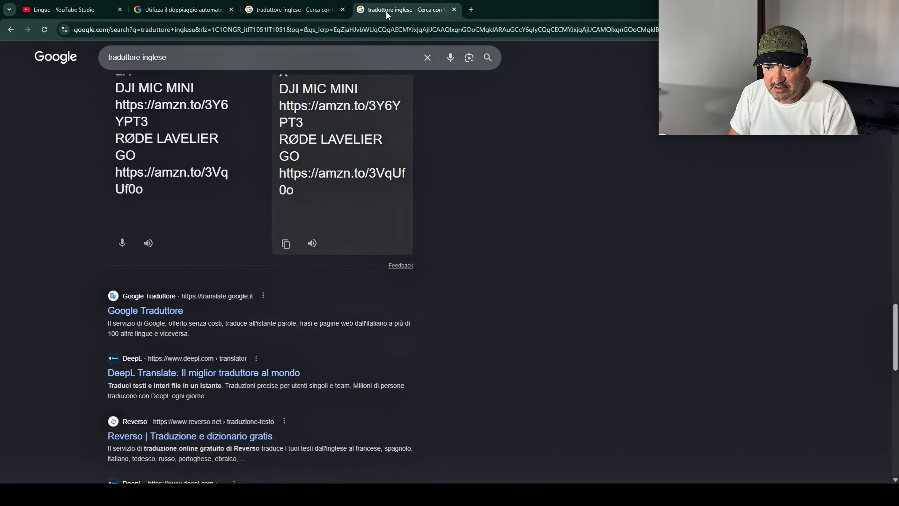
scroll(321, 170, up, 15)
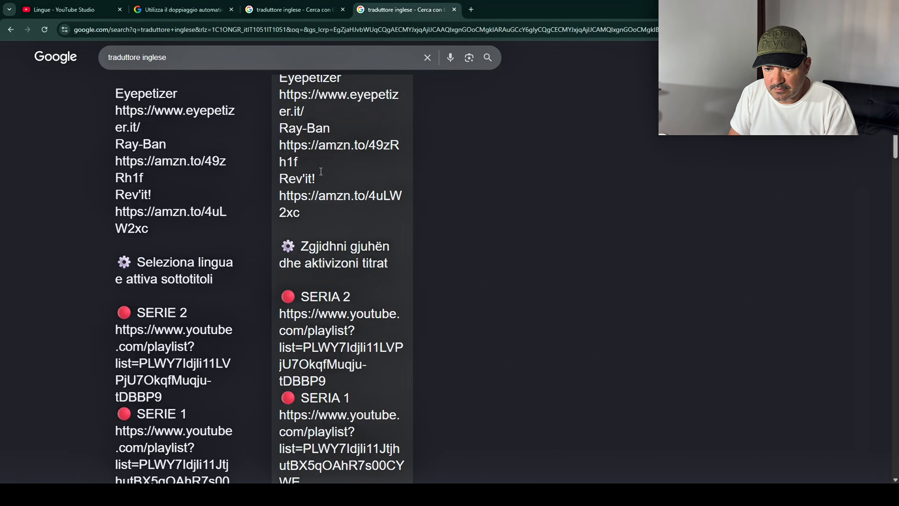
click(315, 129)
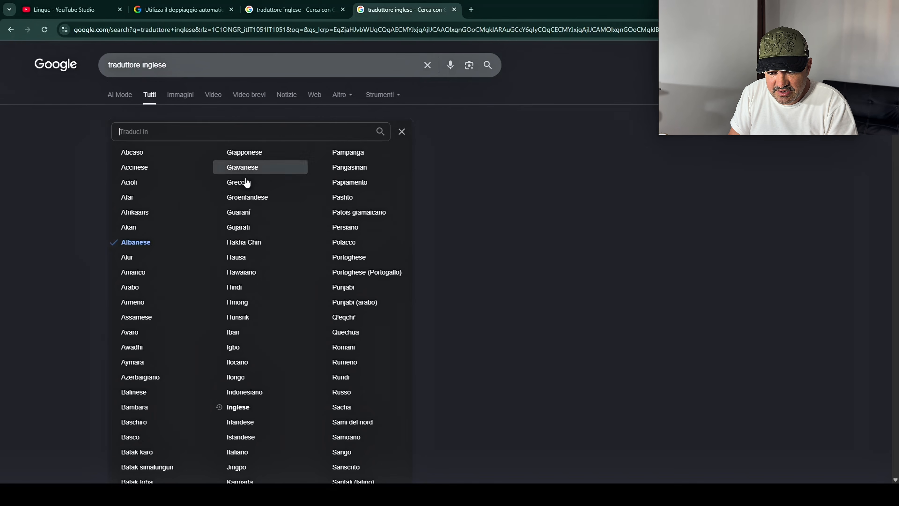
scroll(175, 253, down, 5)
scroll(174, 254, down, 6)
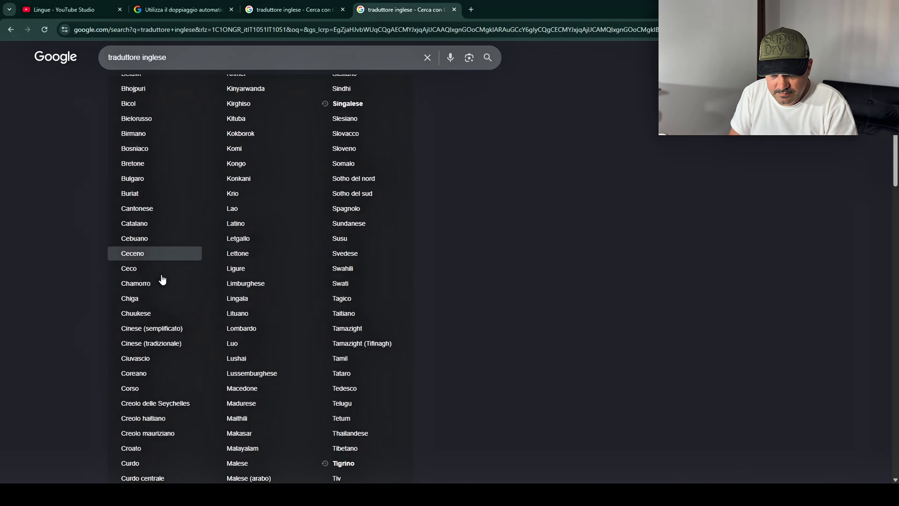
click(150, 343)
scroll(322, 347, down, 10)
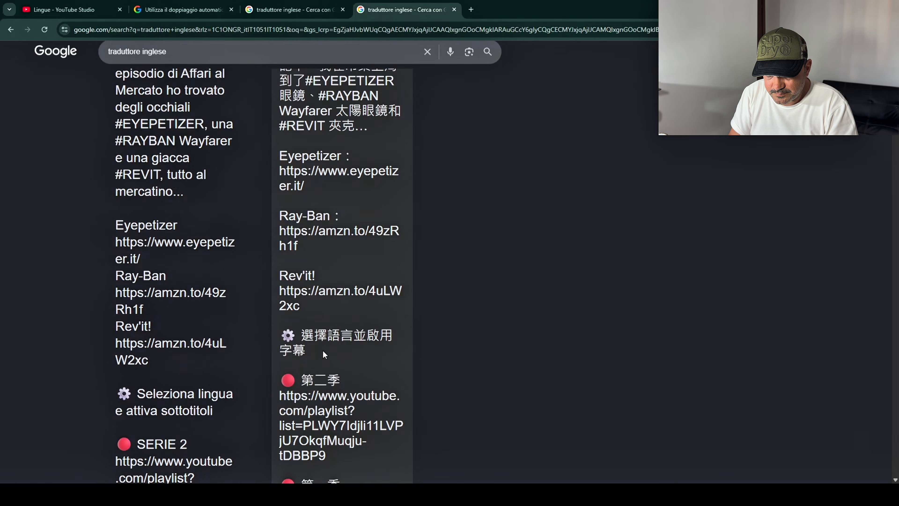
scroll(321, 343, down, 15)
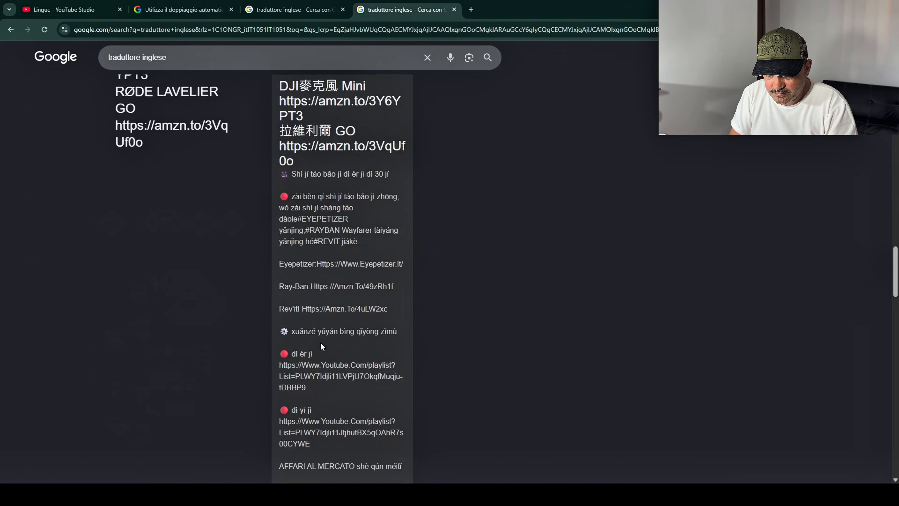
scroll(316, 340, down, 5)
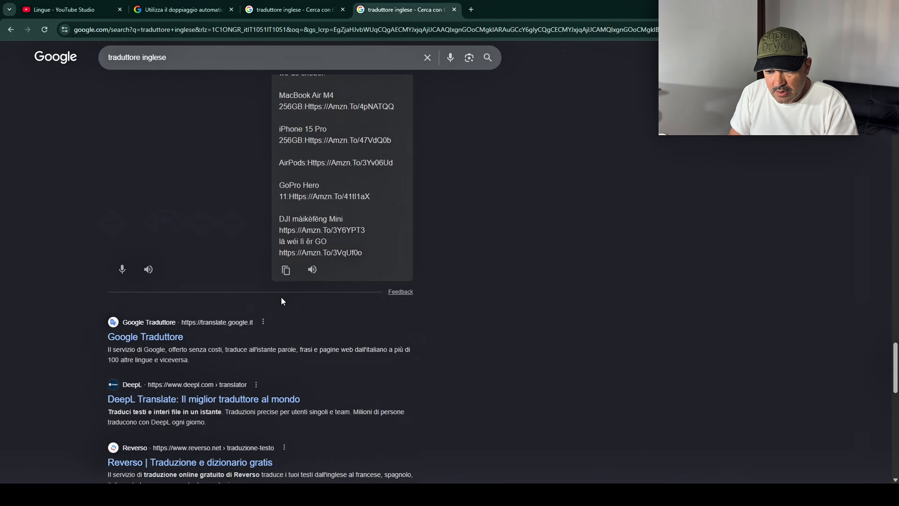
click(286, 270)
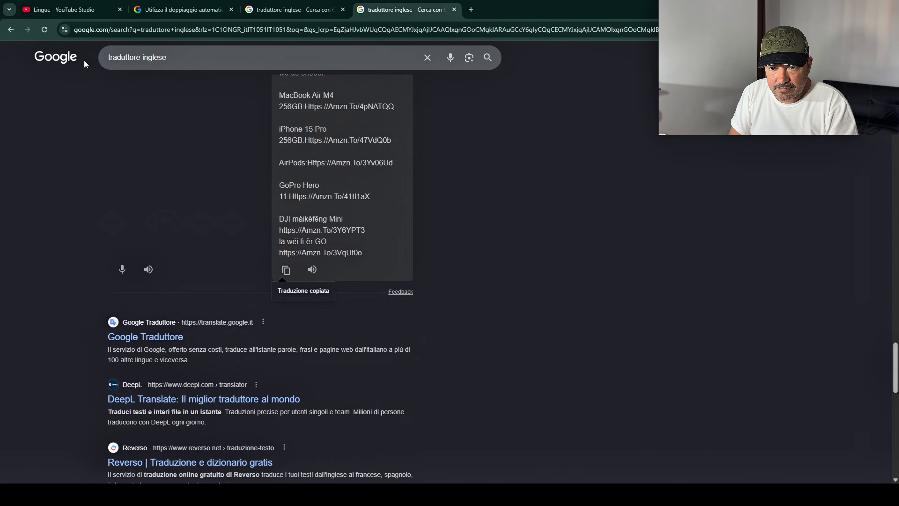
click(73, 14)
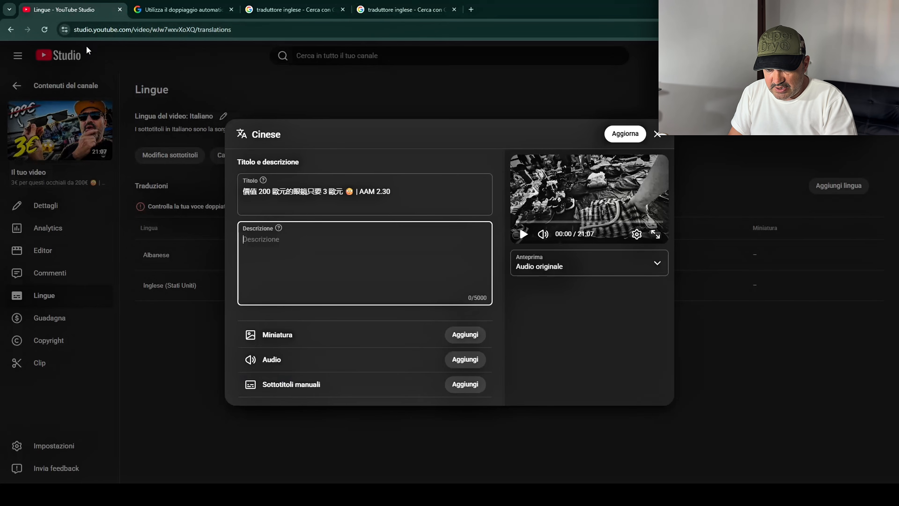
key(ctrl+v)
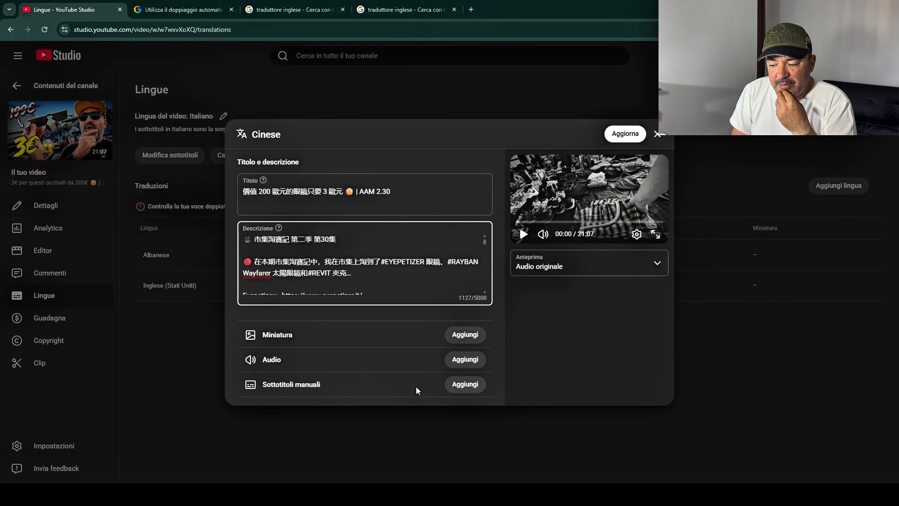
- Save the Cinese title and description, and generate manual Cinese subtitles with automatic translation
click(460, 386)
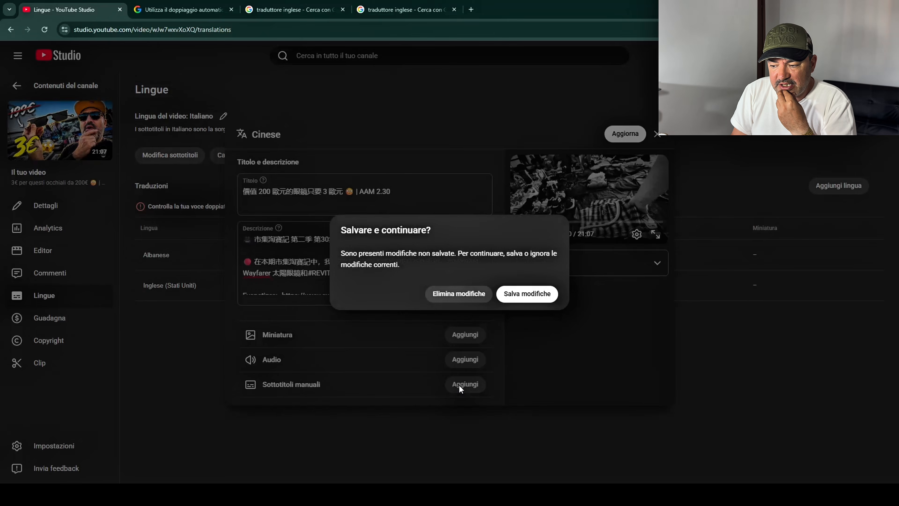
click(519, 298)
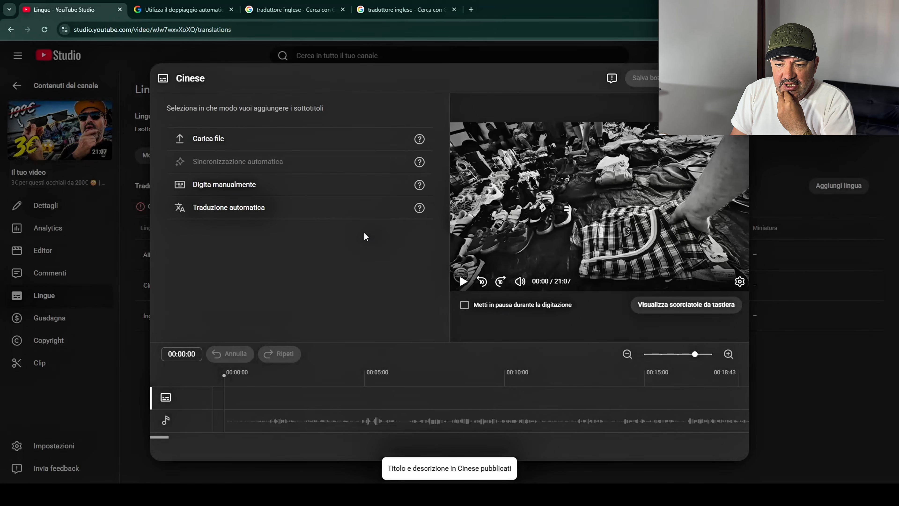
click(247, 210)
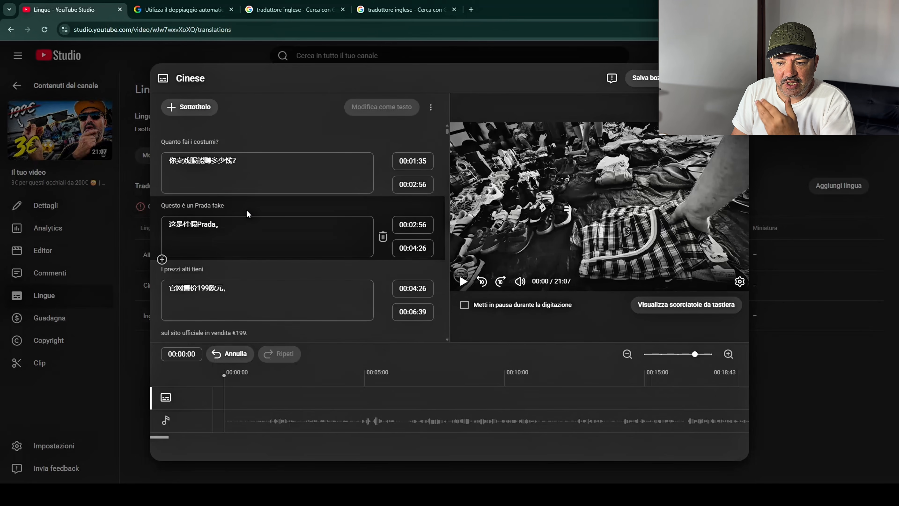
- Review the automatically translated Cinese subtitles against the Italian source lines
click(277, 218)
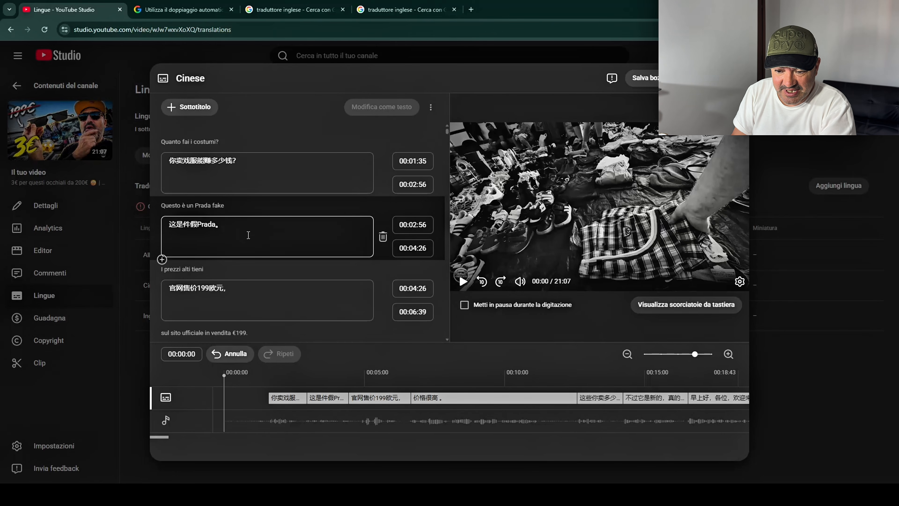
scroll(248, 235, down, 1)
click(242, 261)
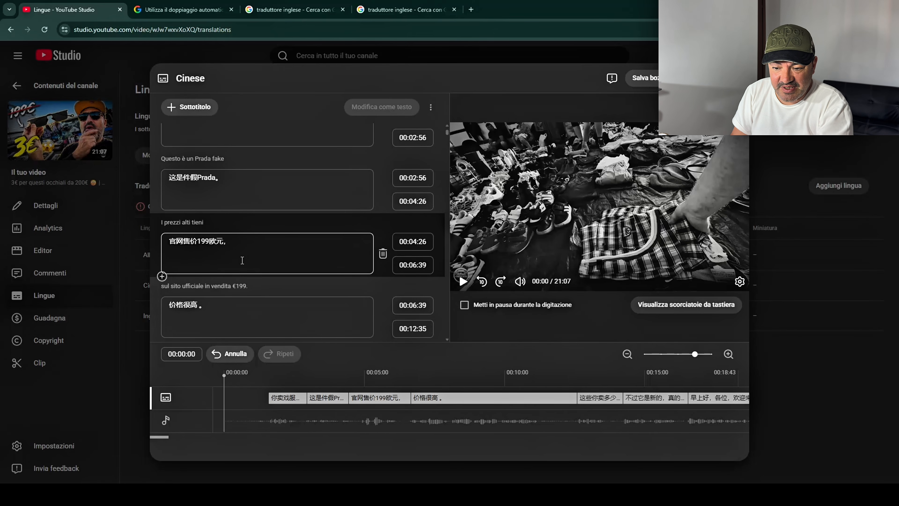
scroll(242, 261, down, 8)
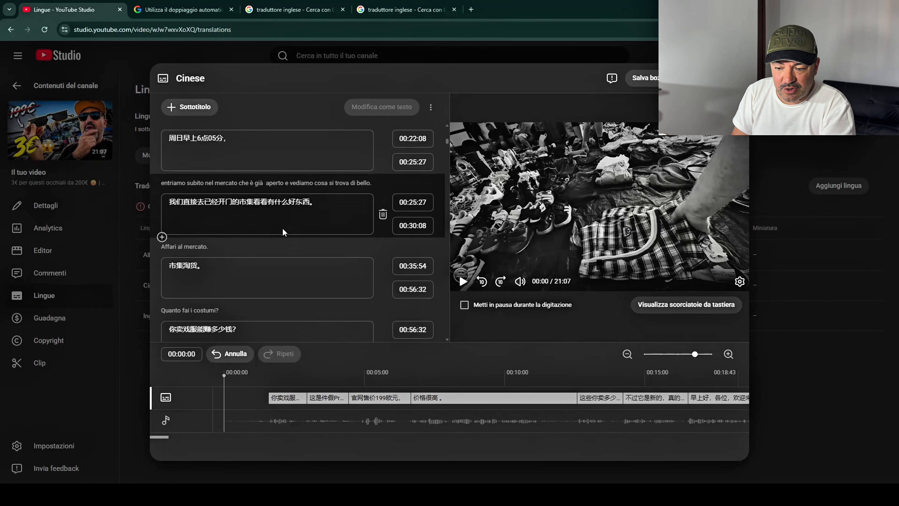
scroll(282, 232, down, 15)
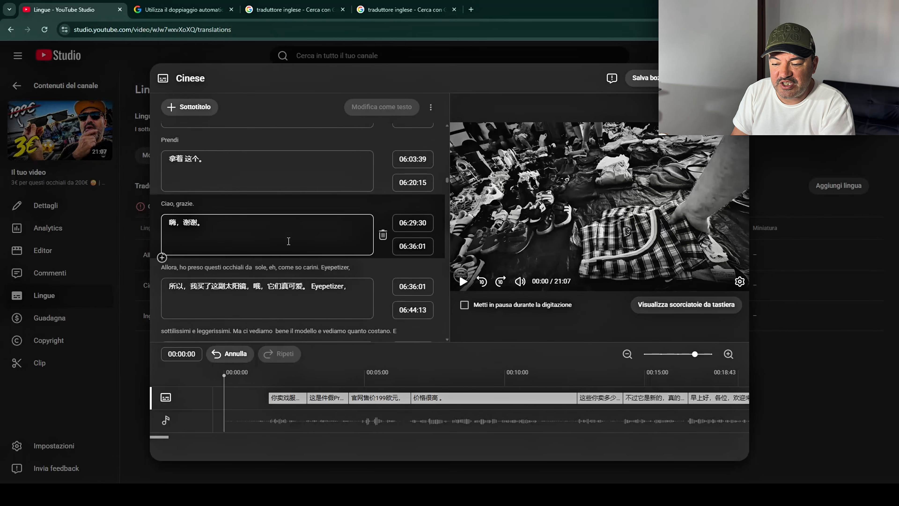
scroll(288, 241, down, 10)
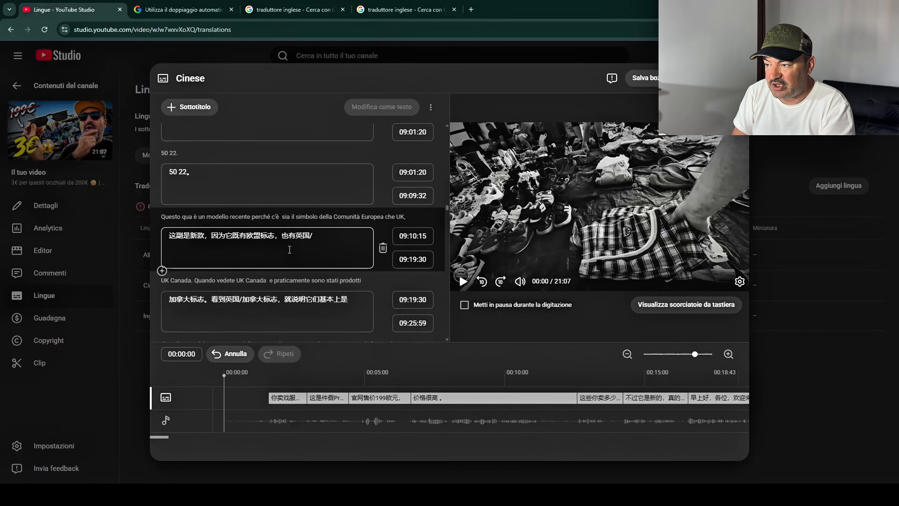
scroll(290, 249, down, 4)
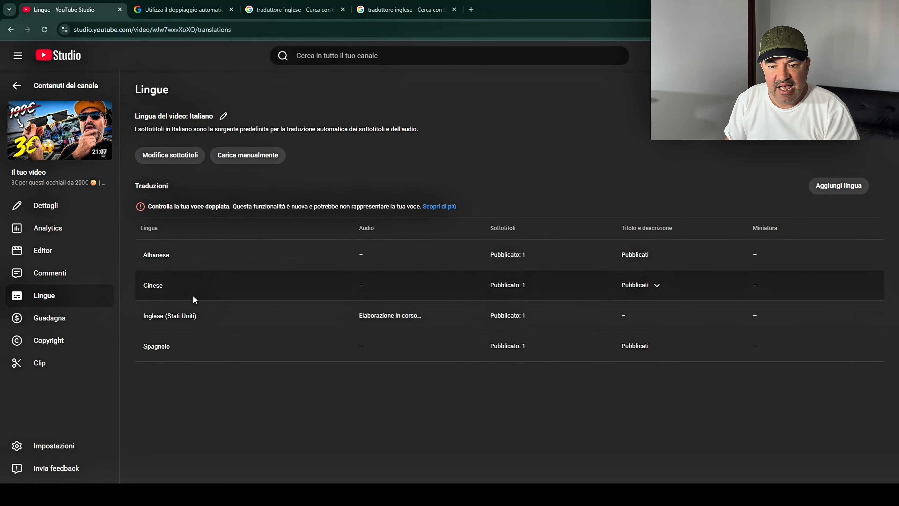
- Return to the channel's videos and open the languages page of the public video "3€ per questi occhiali da 200€ | AAM 2.30"
click(14, 88)
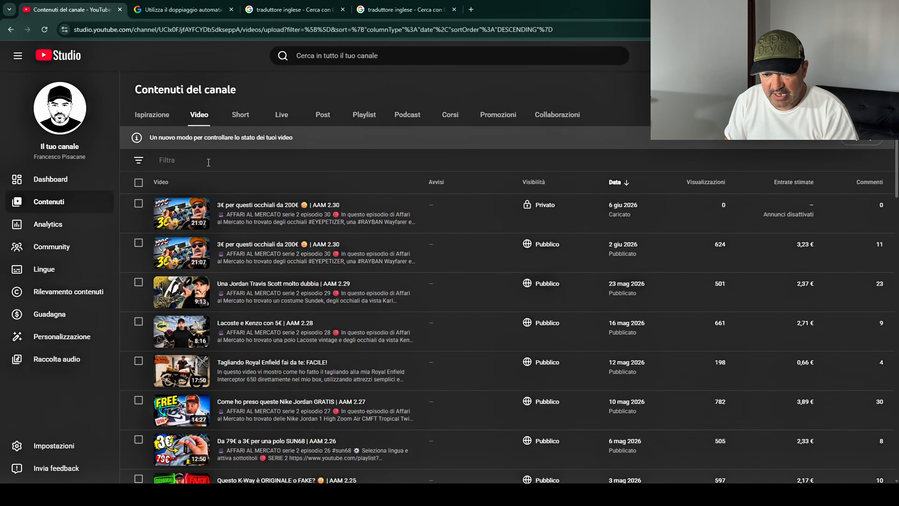
click(222, 262)
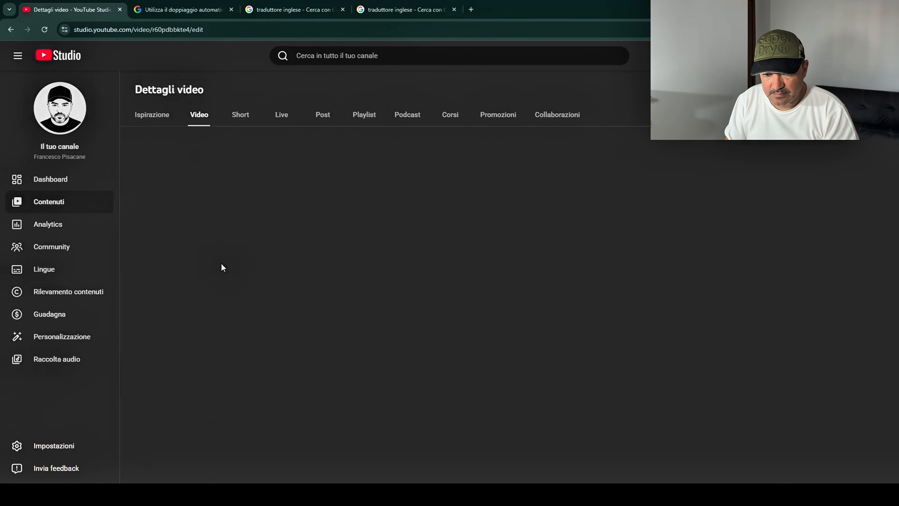
click(45, 297)
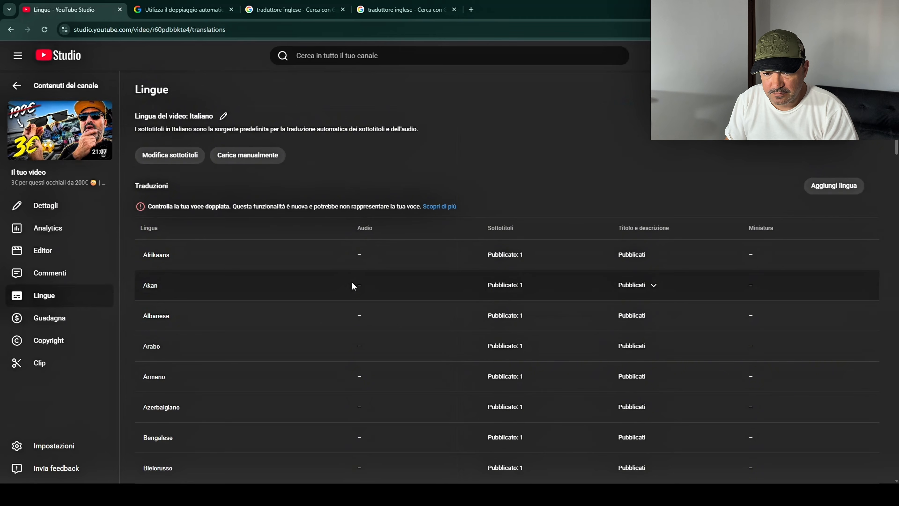
- Examine the published video's translation list, checking the audio, subtitle, and title and description status of each language
scroll(435, 269, down, 1)
scroll(435, 269, down, 15)
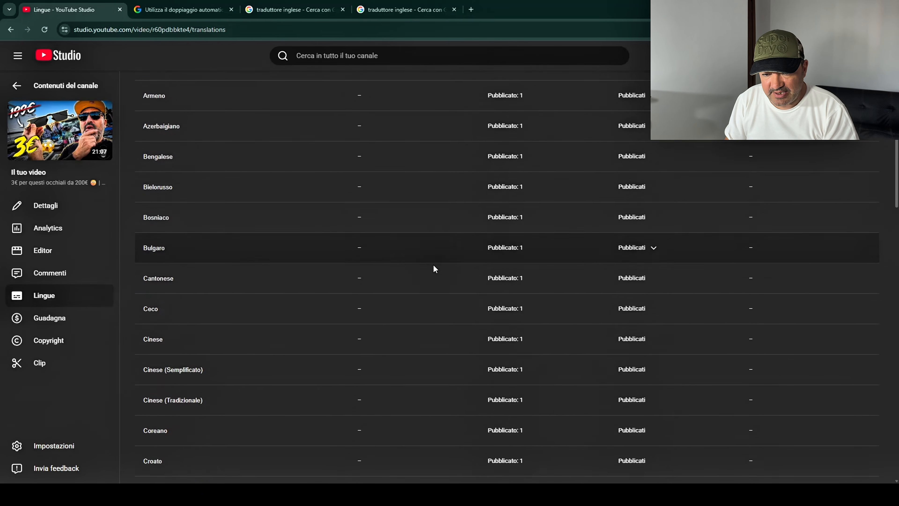
scroll(435, 268, up, 20)
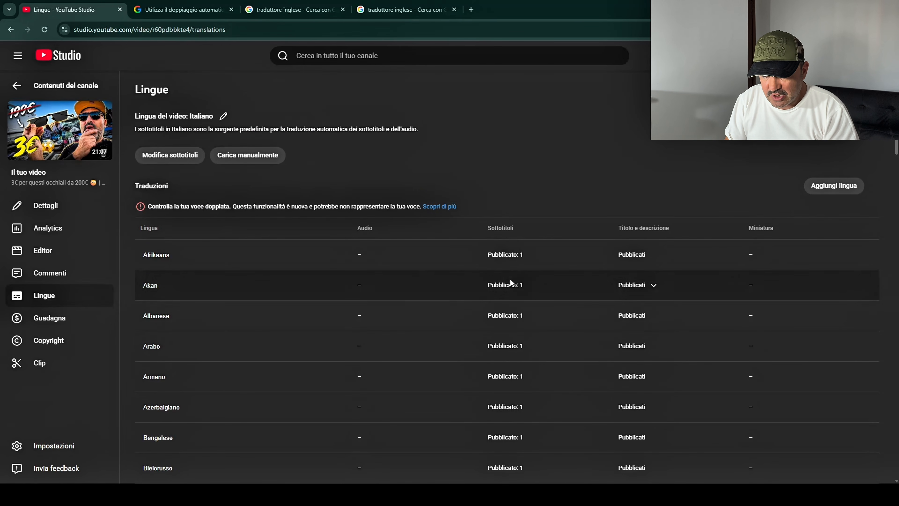
scroll(510, 394, down, 2)
scroll(510, 393, down, 20)
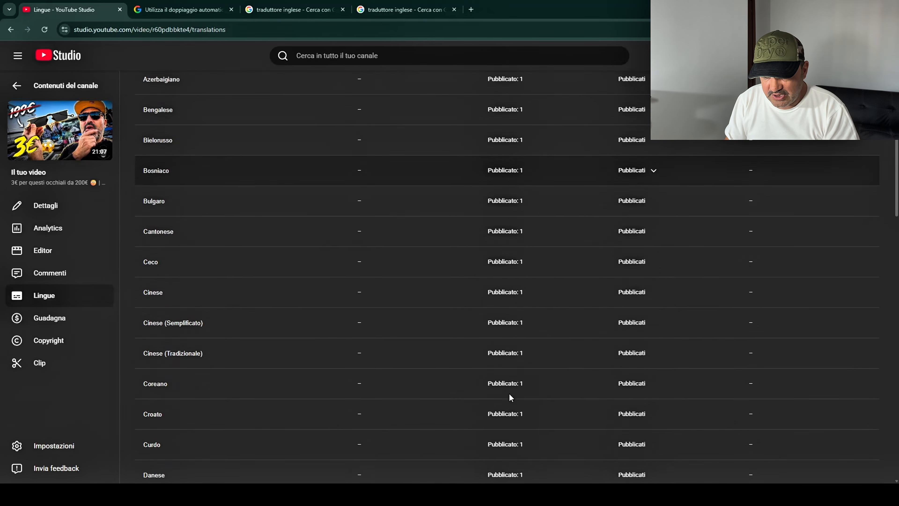
scroll(506, 381, down, 1)
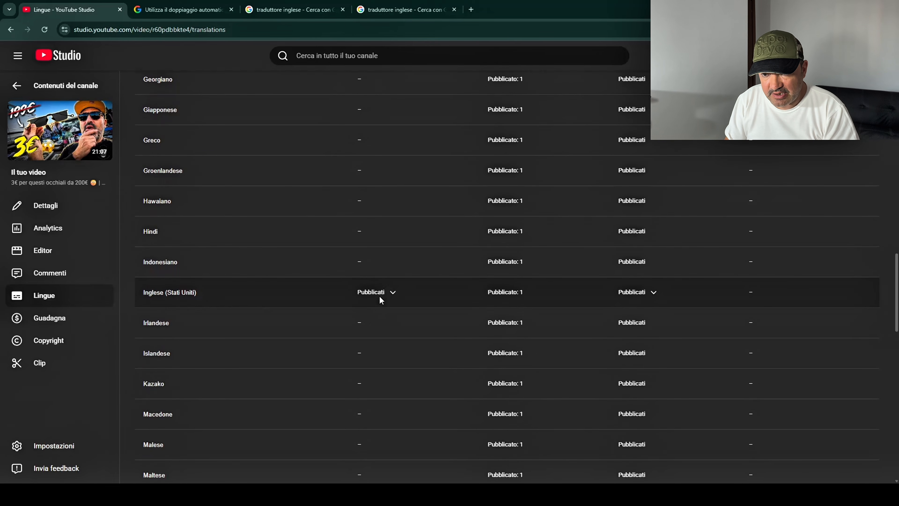
scroll(379, 298, up, 20)
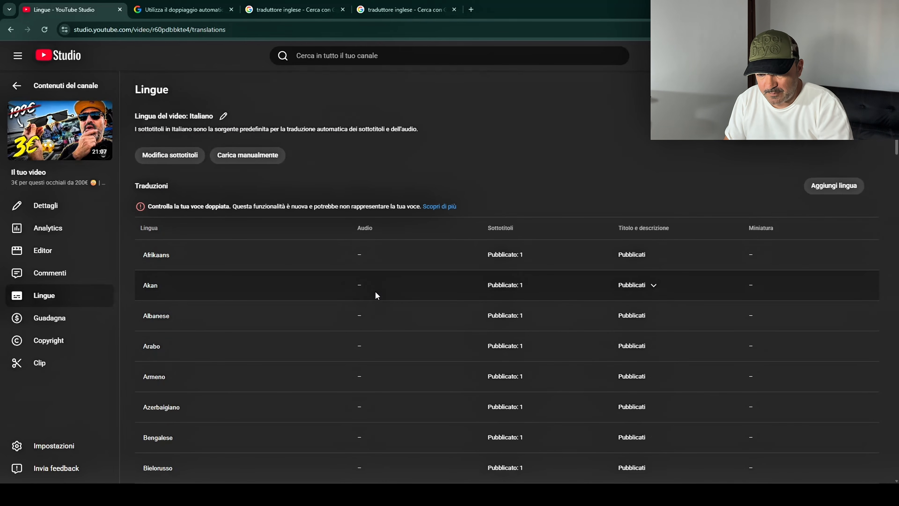
scroll(377, 296, down, 20)
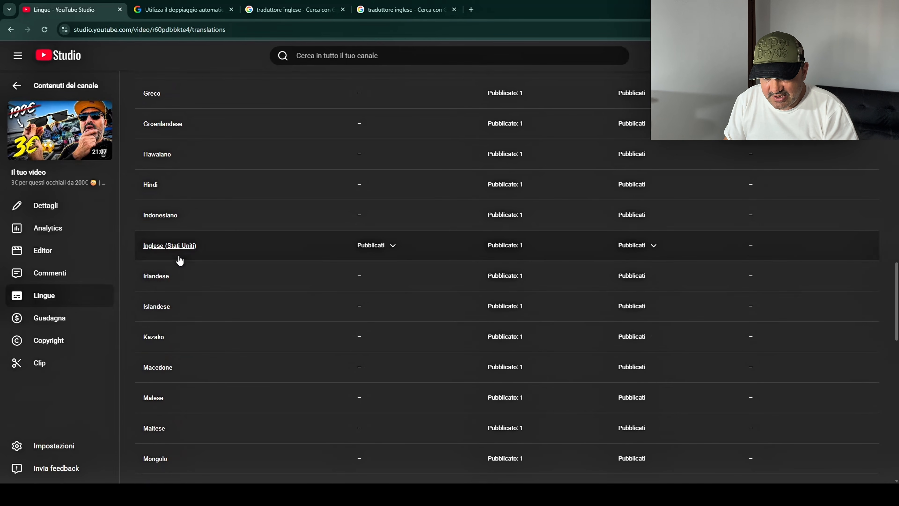
- Preview the automatically dubbed audio of the Inglese (Stati Uniti) translation, pause it and close the translation details
click(172, 249)
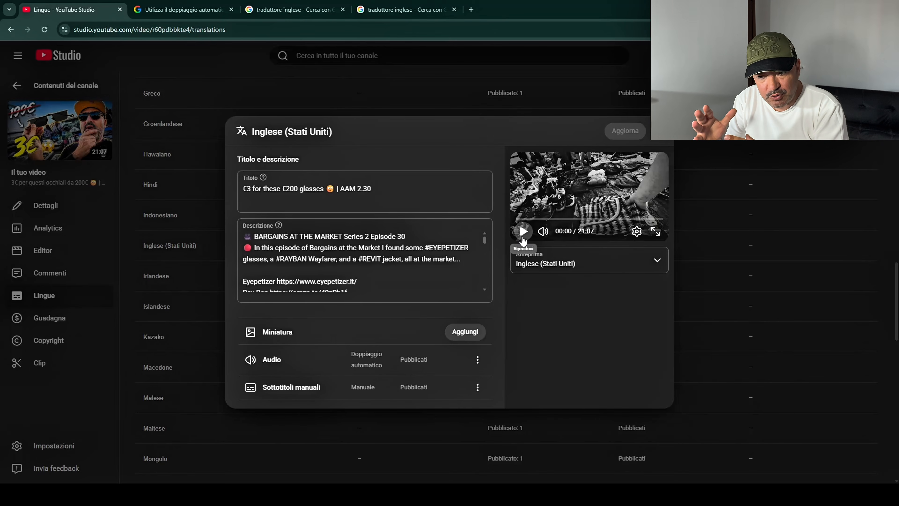
click(522, 238)
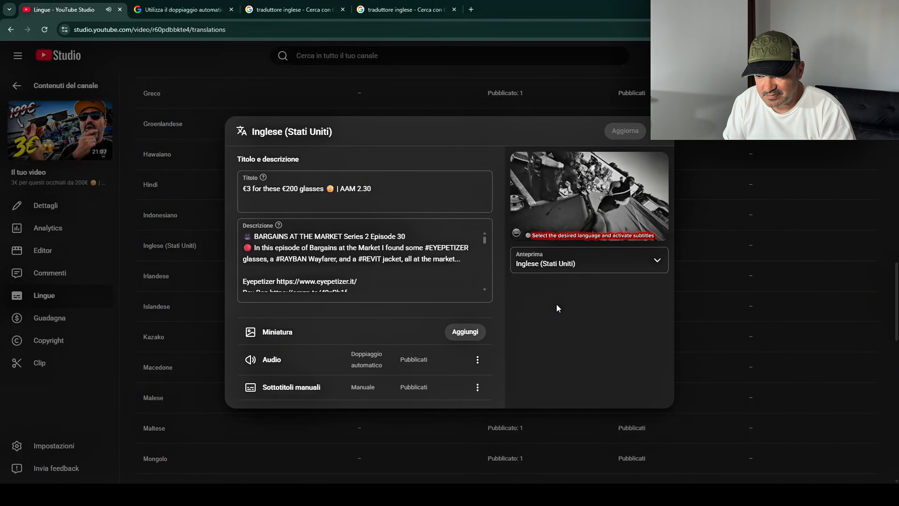
mouse_move(541, 238)
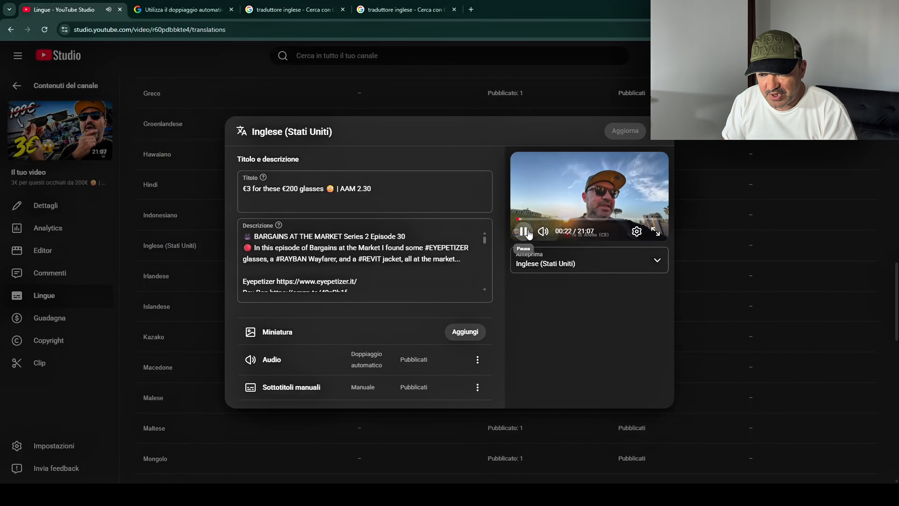
click(524, 232)
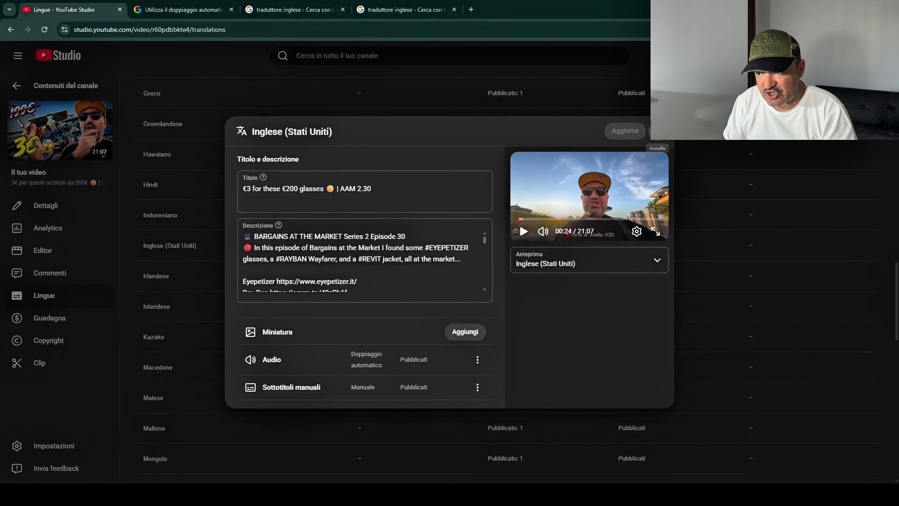
click(659, 137)
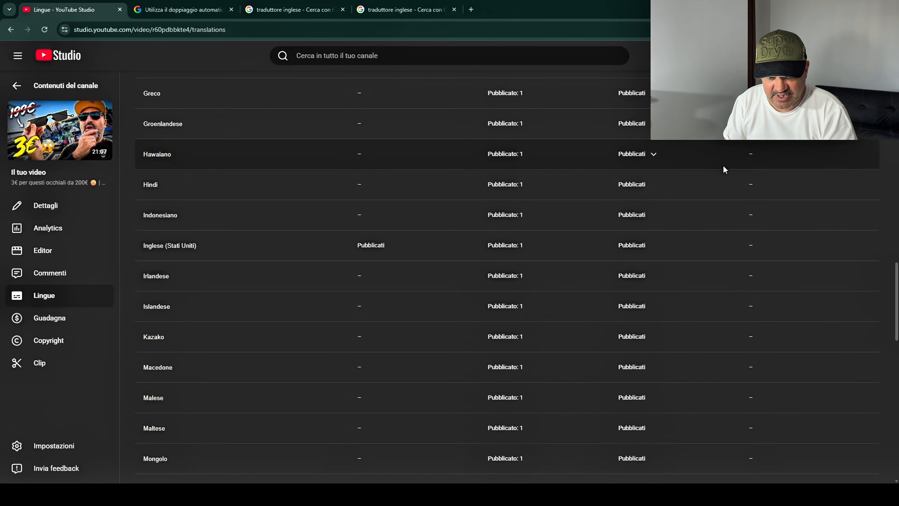
- View the published video's audience analytics down to the most used subtitle languages
click(64, 230)
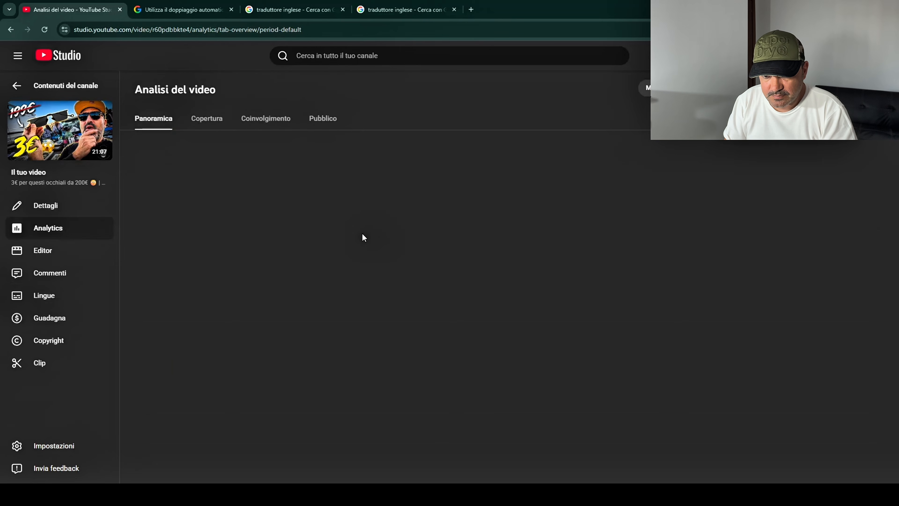
click(317, 124)
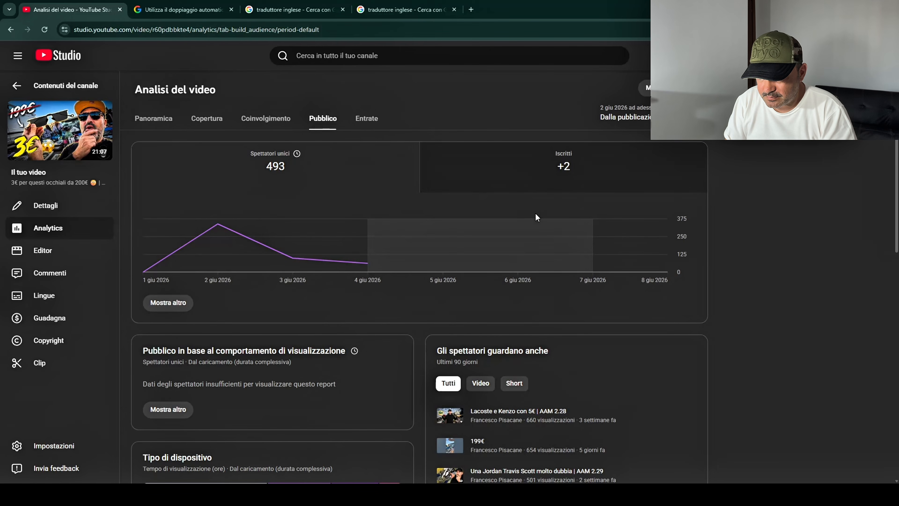
scroll(542, 220, down, 5)
scroll(555, 225, down, 7)
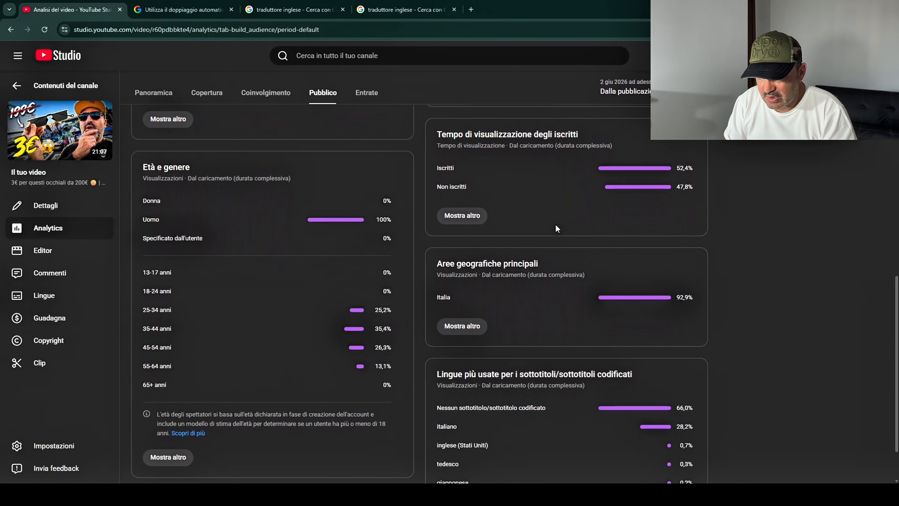
scroll(556, 228, down, 1)
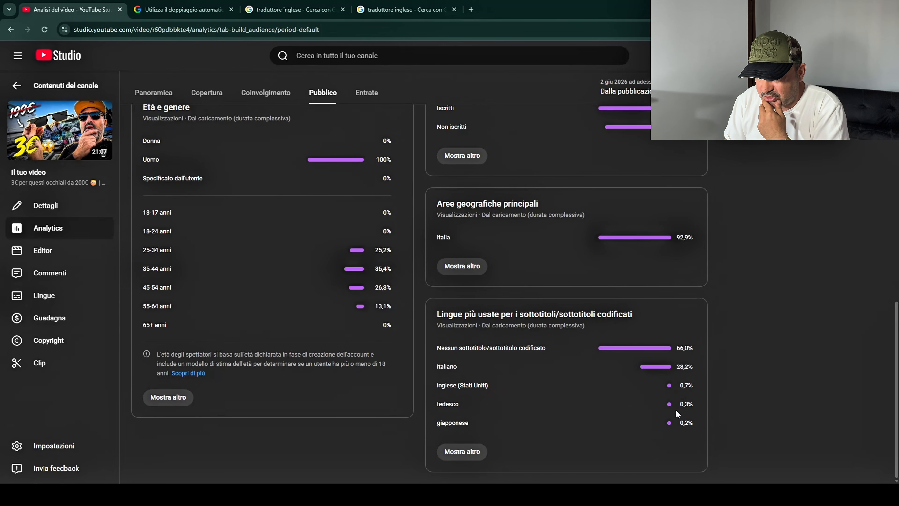
- Open the detailed report of views by subtitle language and chart only inglese (Stati Uniti)
click(471, 451)
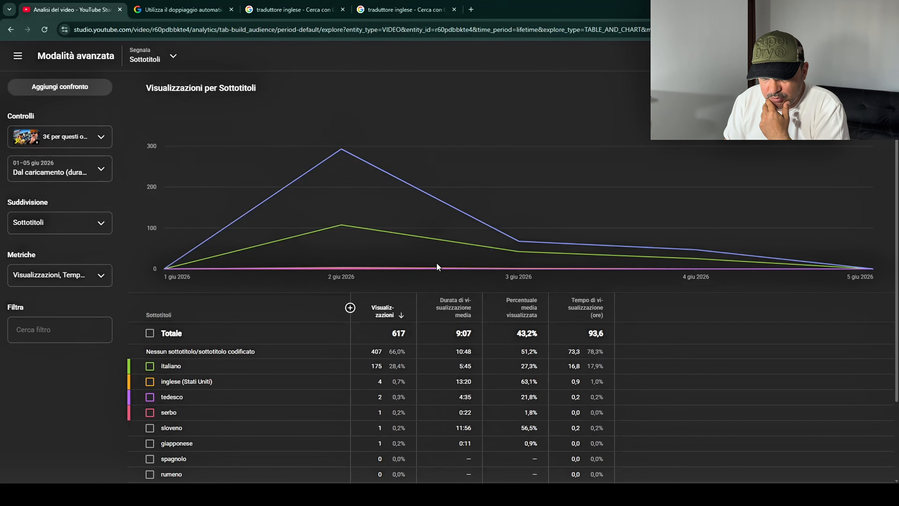
scroll(428, 243, down, 3)
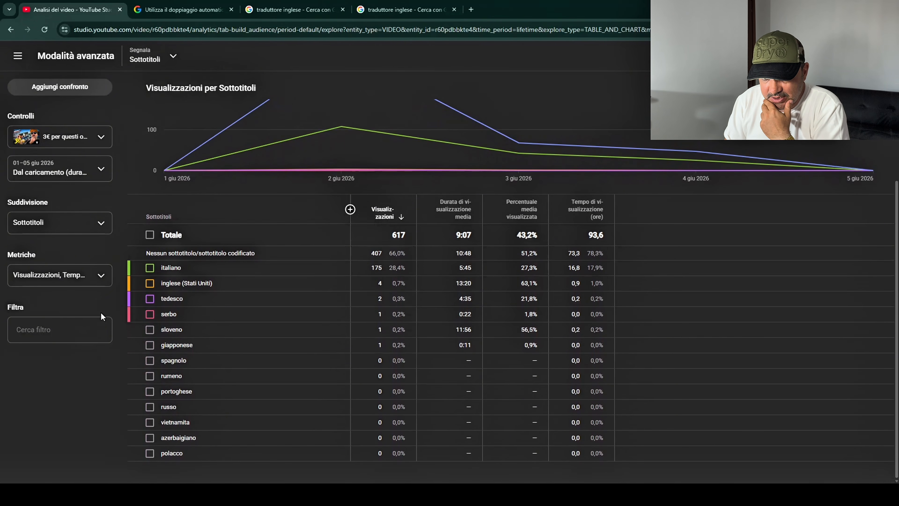
click(149, 285)
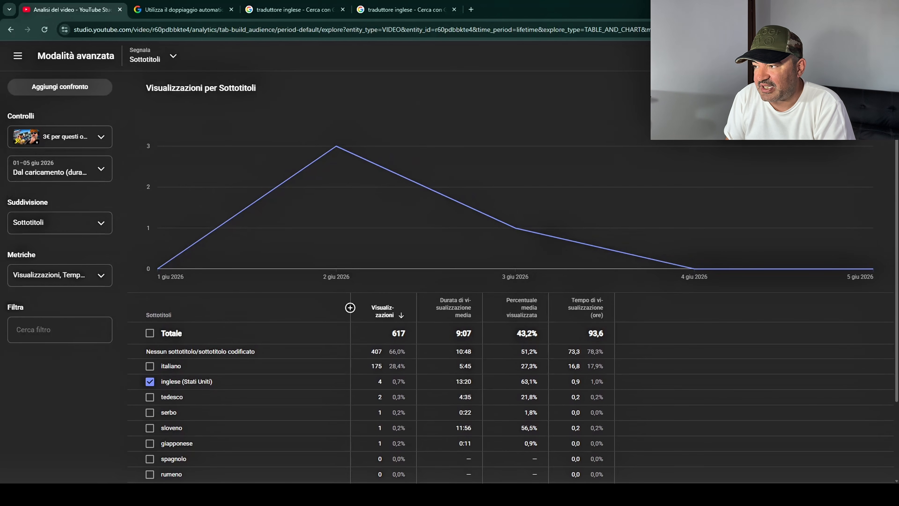
mouse_move(609, 185)
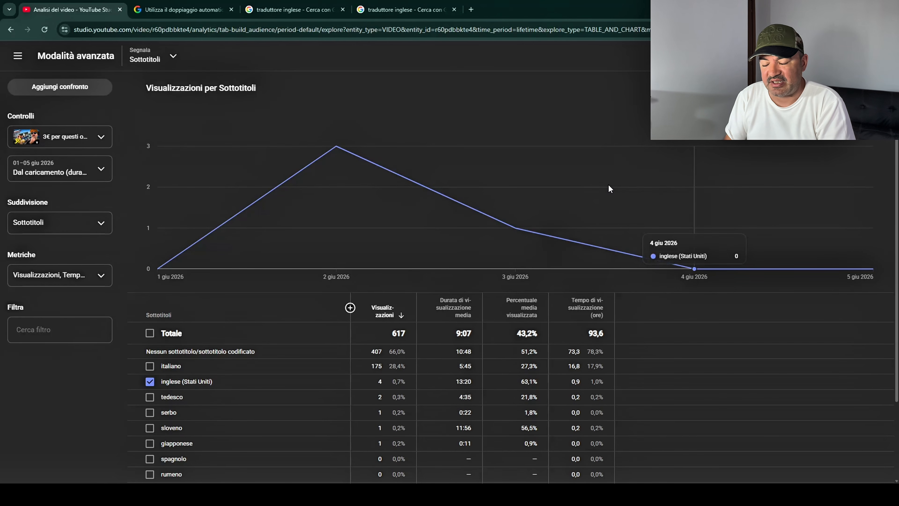